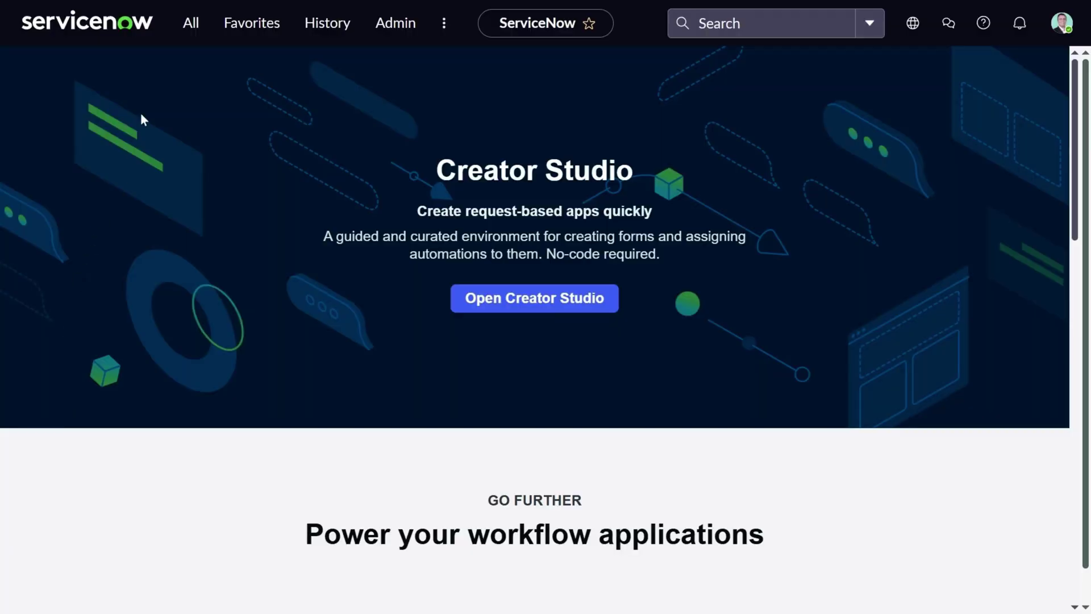
Find Visual Task Boards by filtering All for 'visual t', and begin creating a new board.
left_click(191, 35)
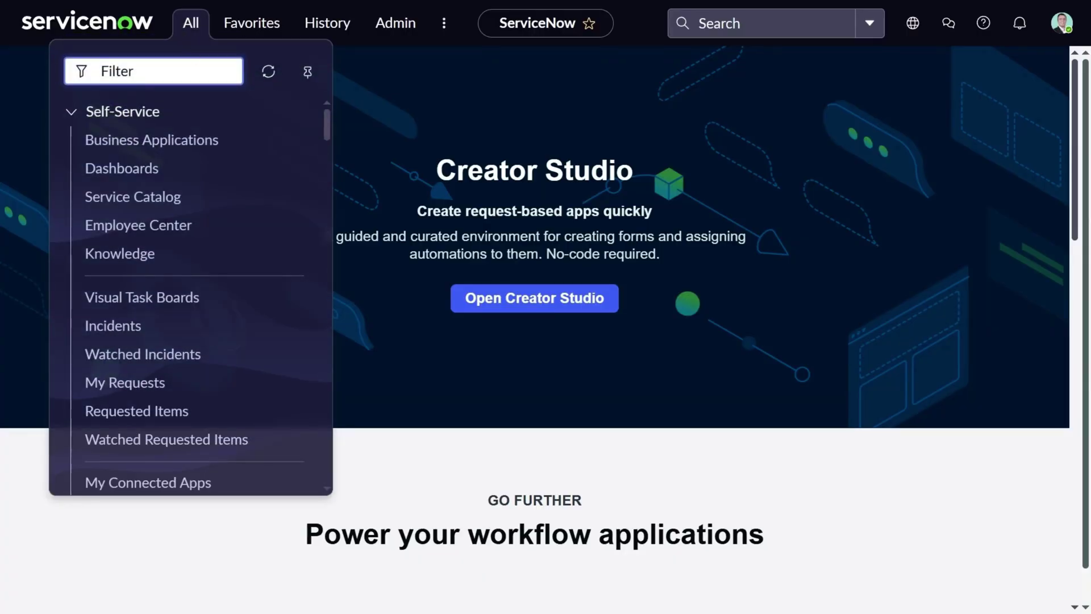
type("visual t")
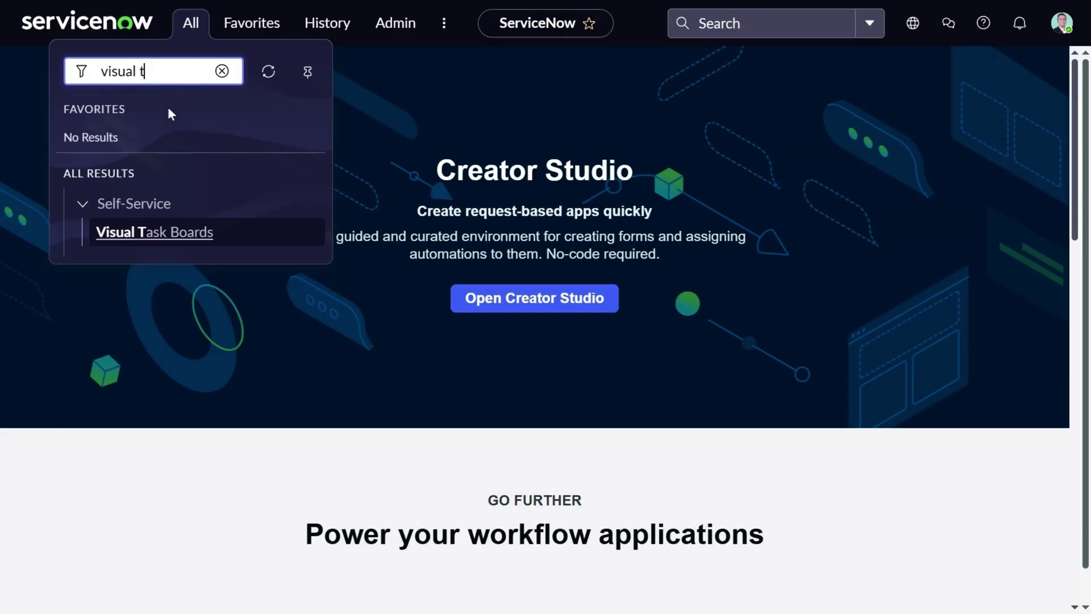
left_click(162, 235)
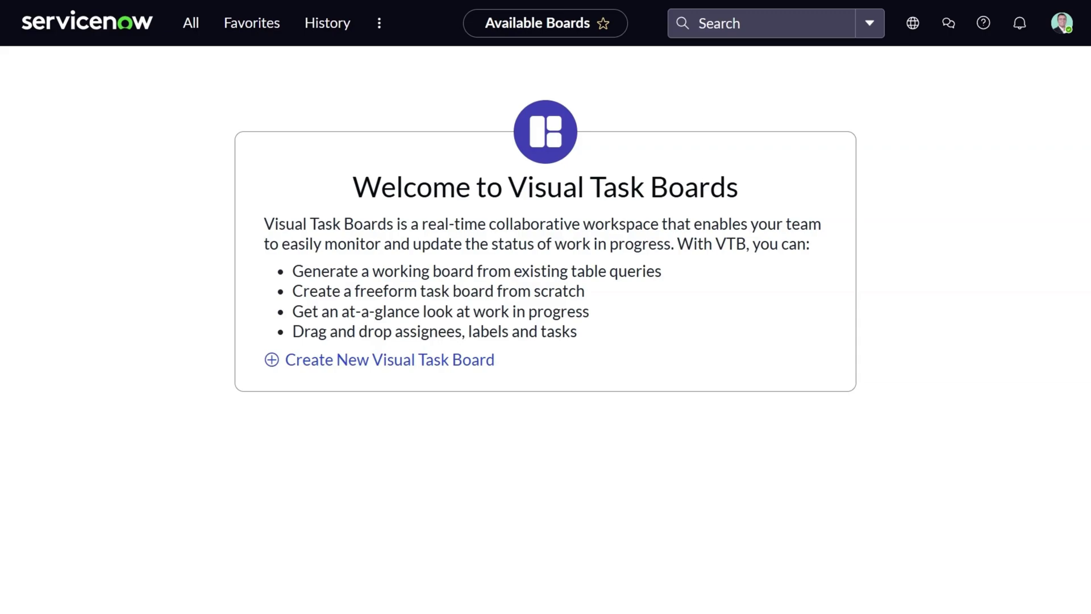
left_click(413, 368)
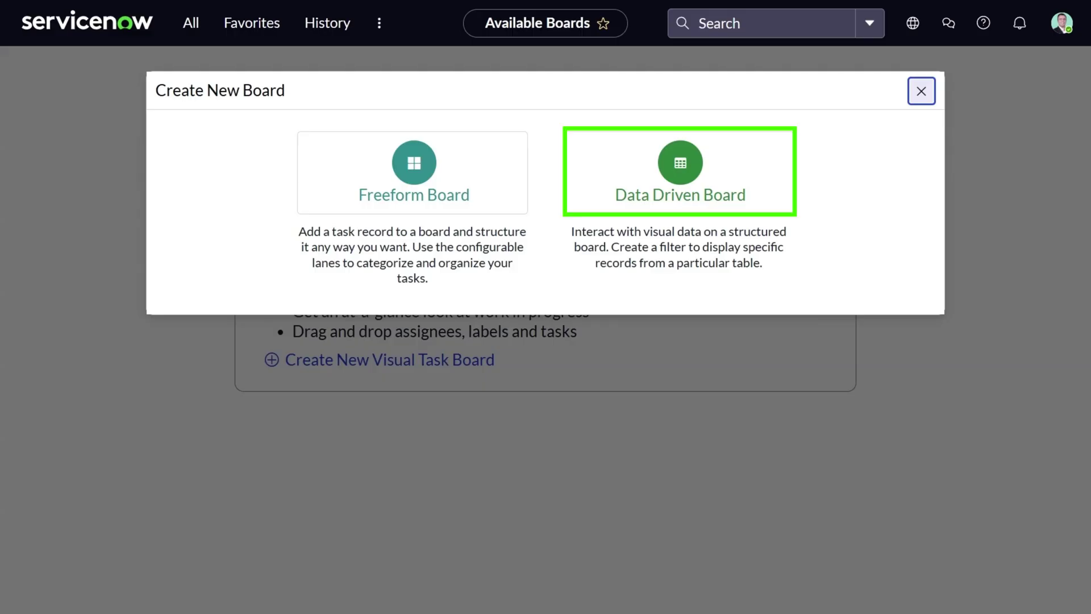
Choose a Data Driven Board based on the Incident task table.
left_click(730, 176)
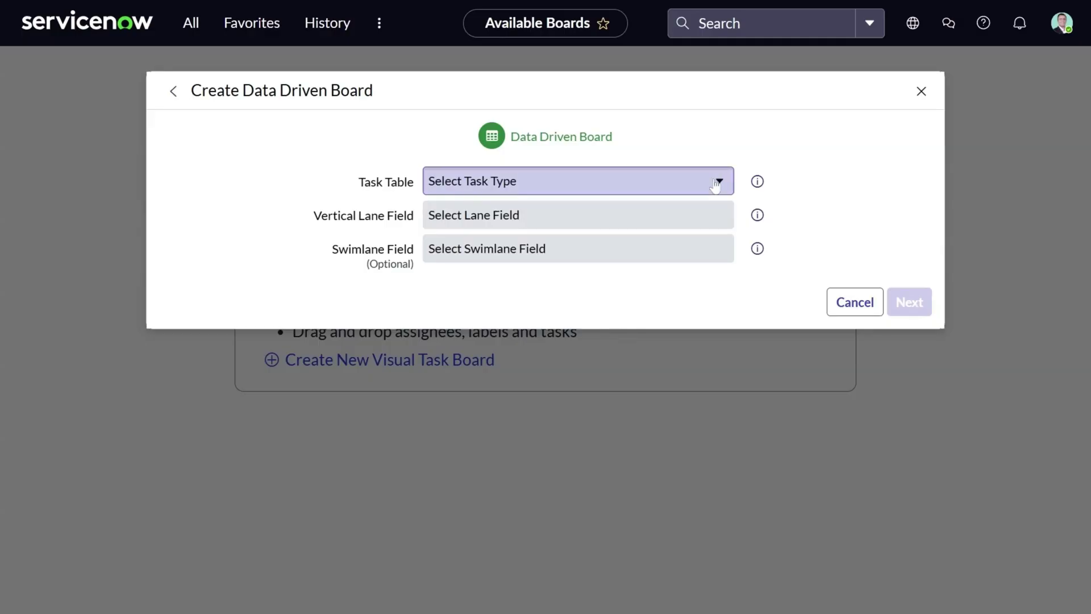
left_click(715, 186)
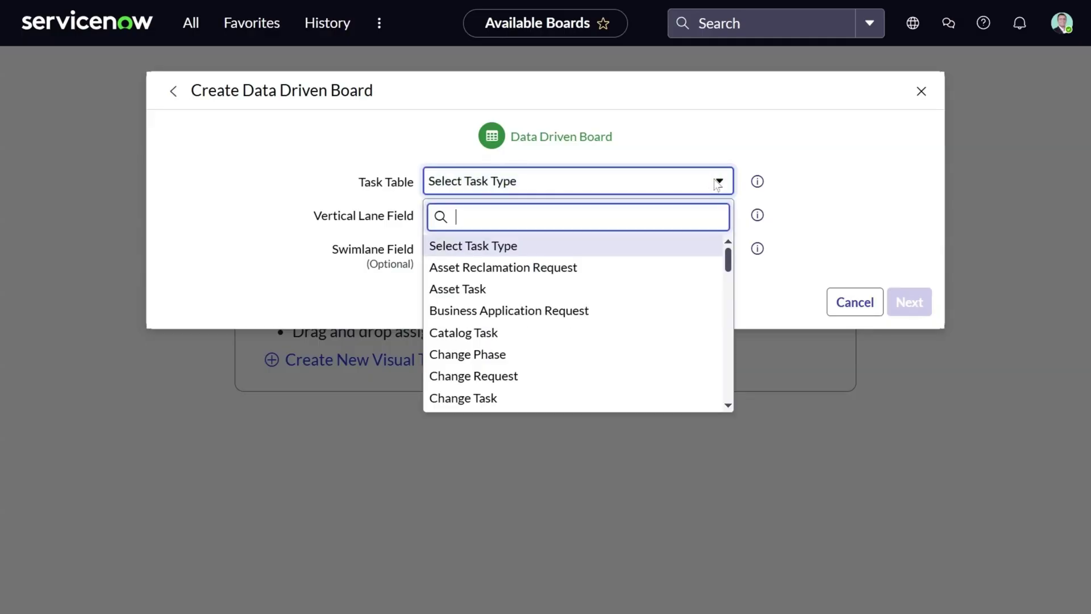
type("incident")
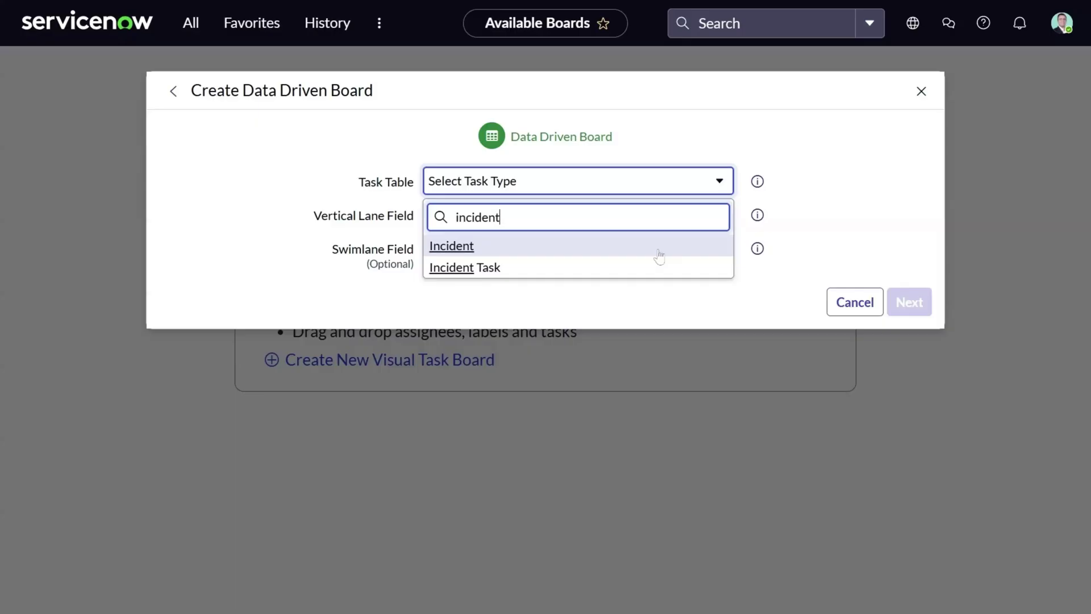
left_click(658, 256)
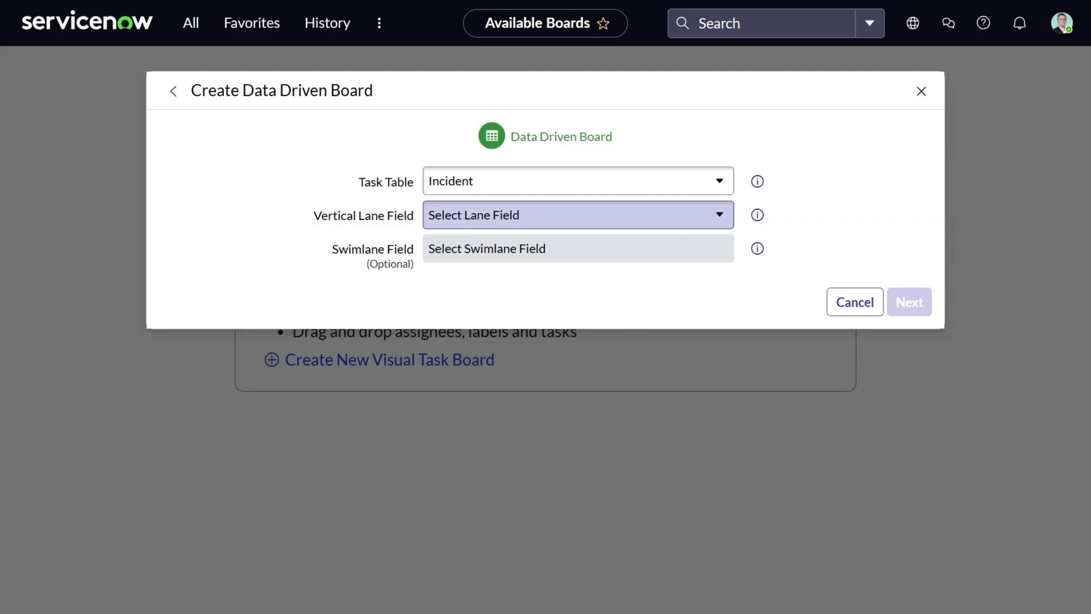
Use State for vertical lanes and Priority for swimlanes, then continue to the filter step.
left_click(672, 222)
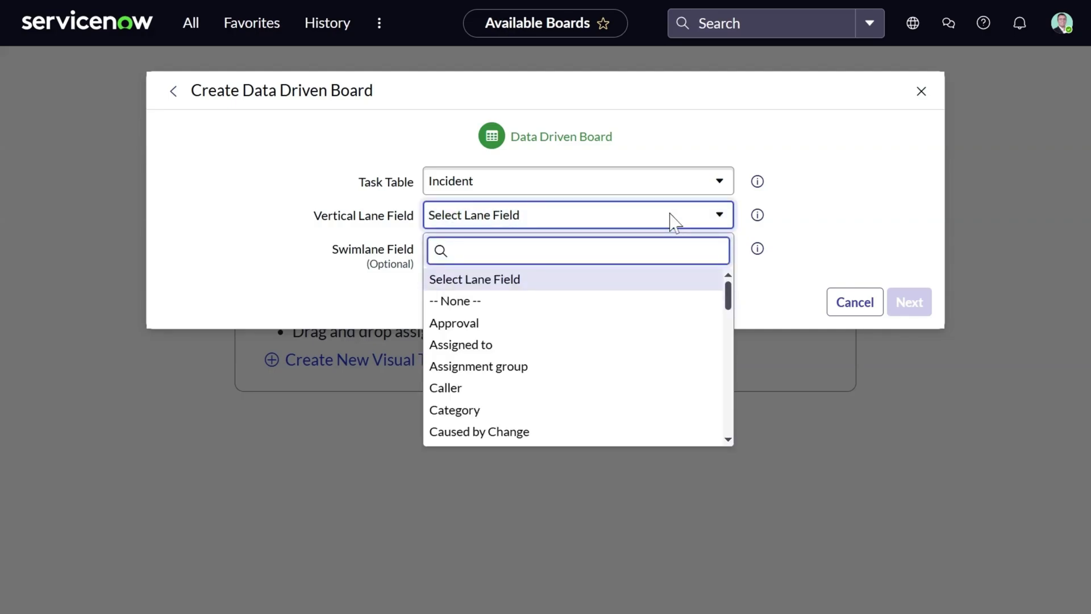
type("State")
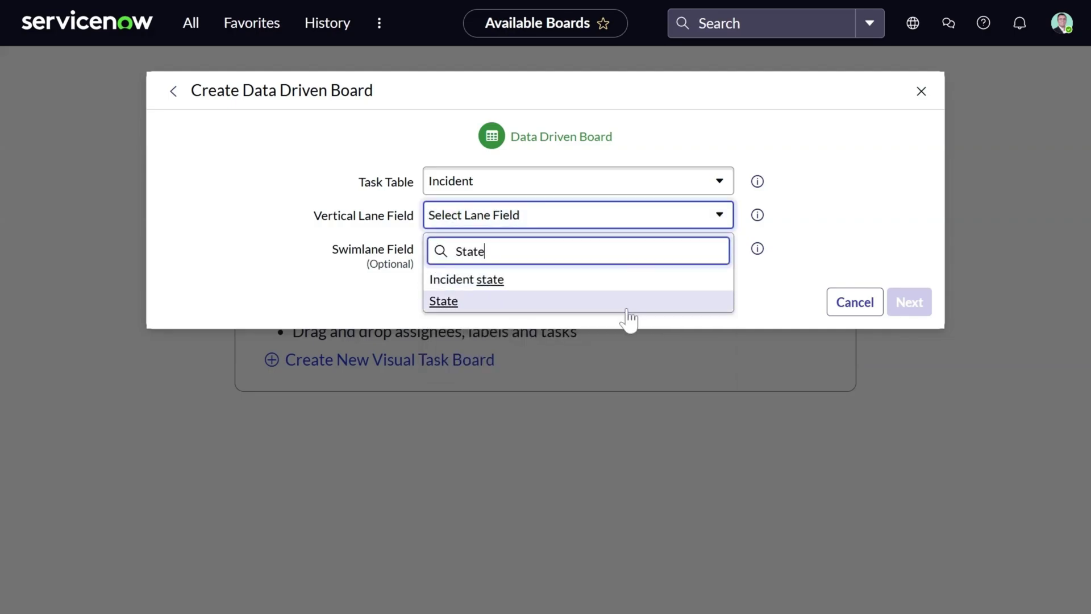
left_click(625, 304)
left_click(625, 256)
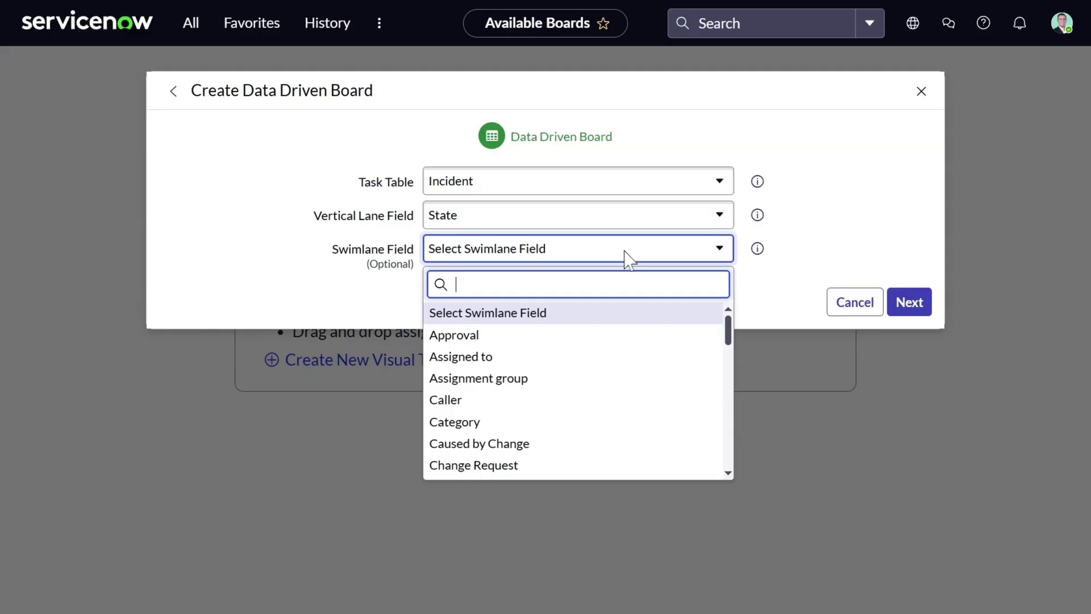
type("Prio")
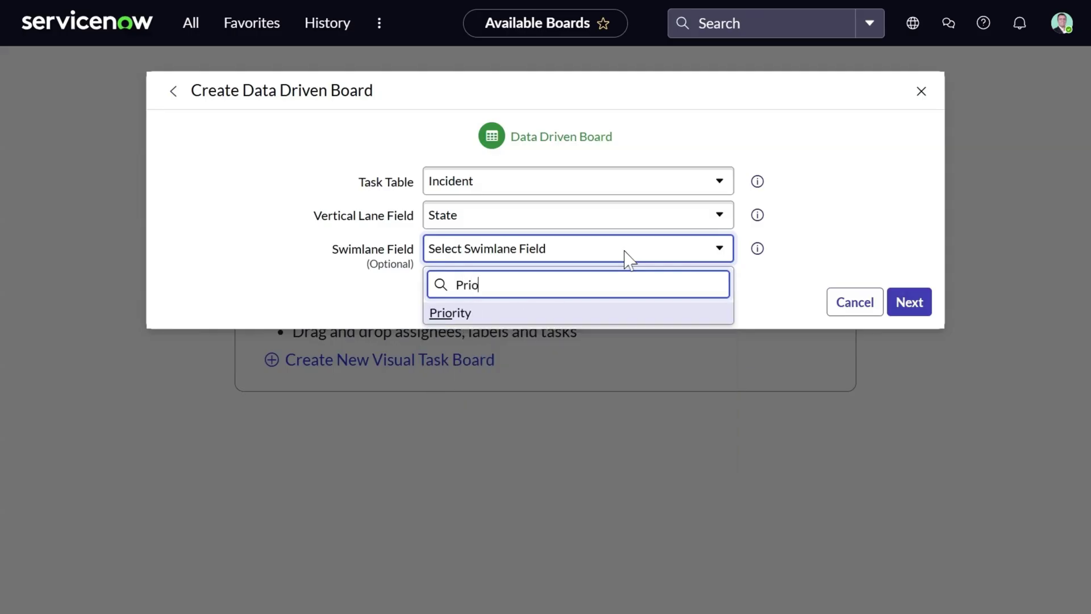
left_click(589, 314)
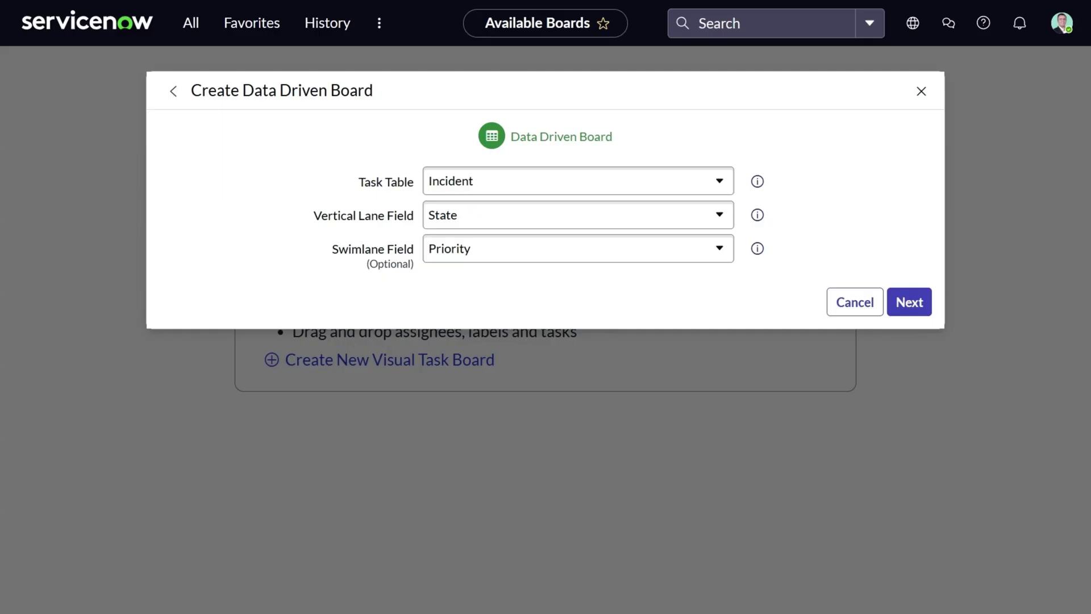
left_click(909, 304)
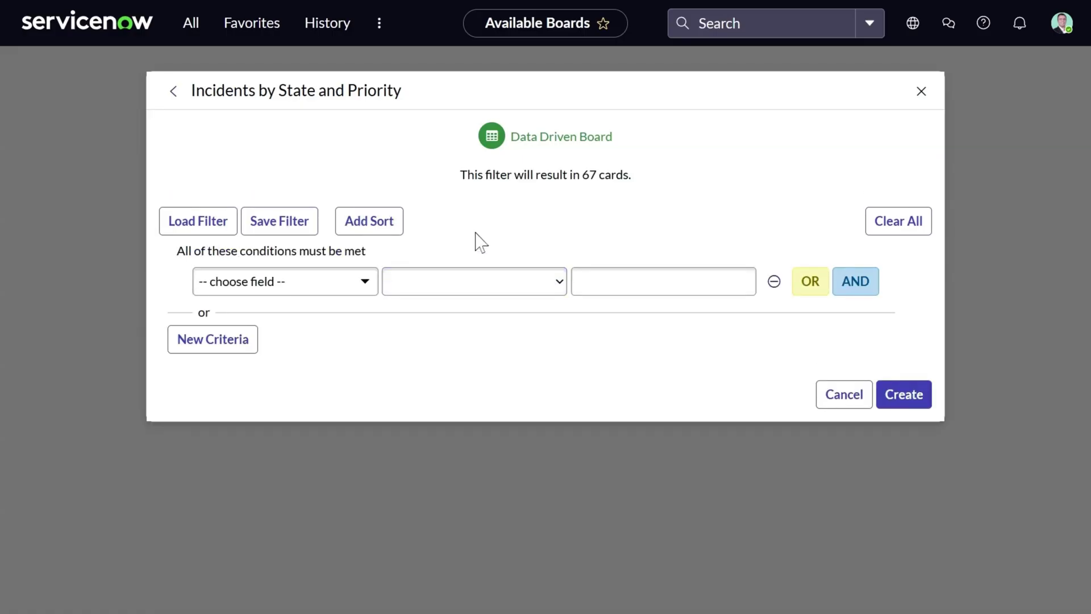
Filter the board to Active incidents only (39 cards) and create it.
left_click(335, 287)
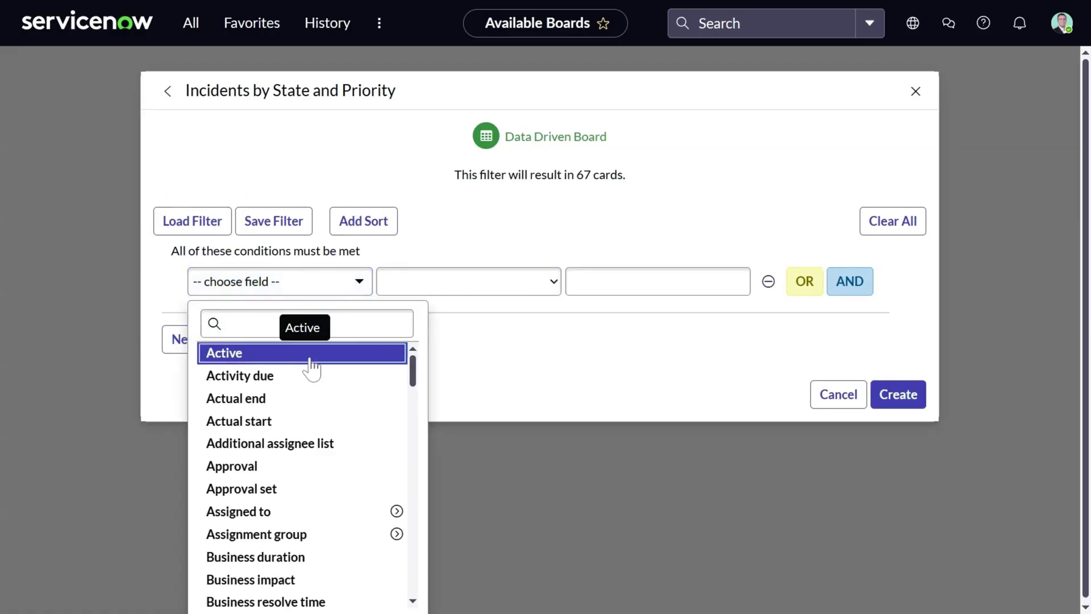
left_click(309, 358)
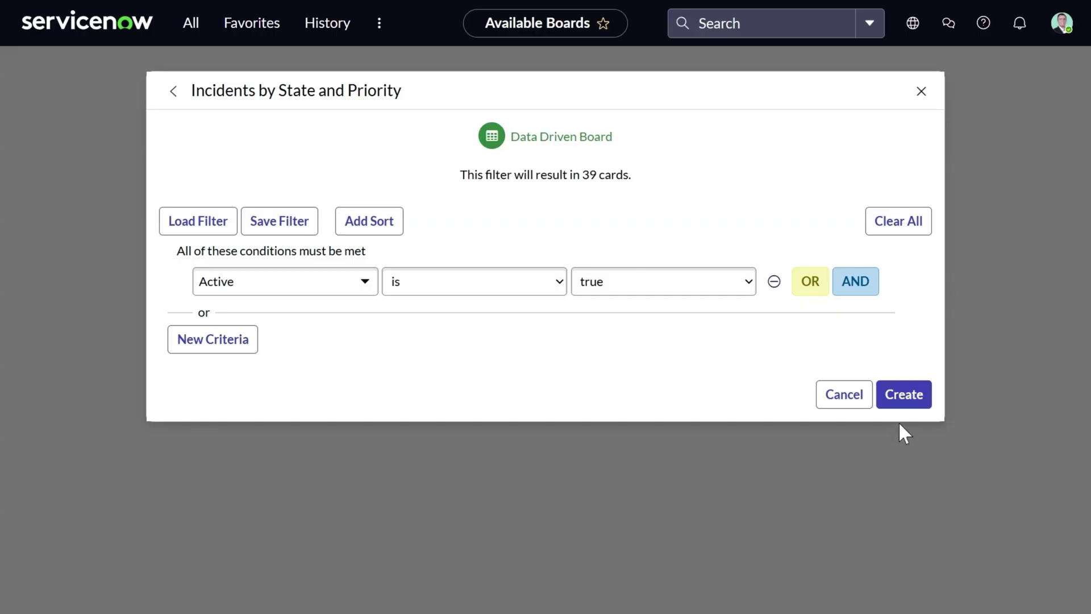
left_click(912, 397)
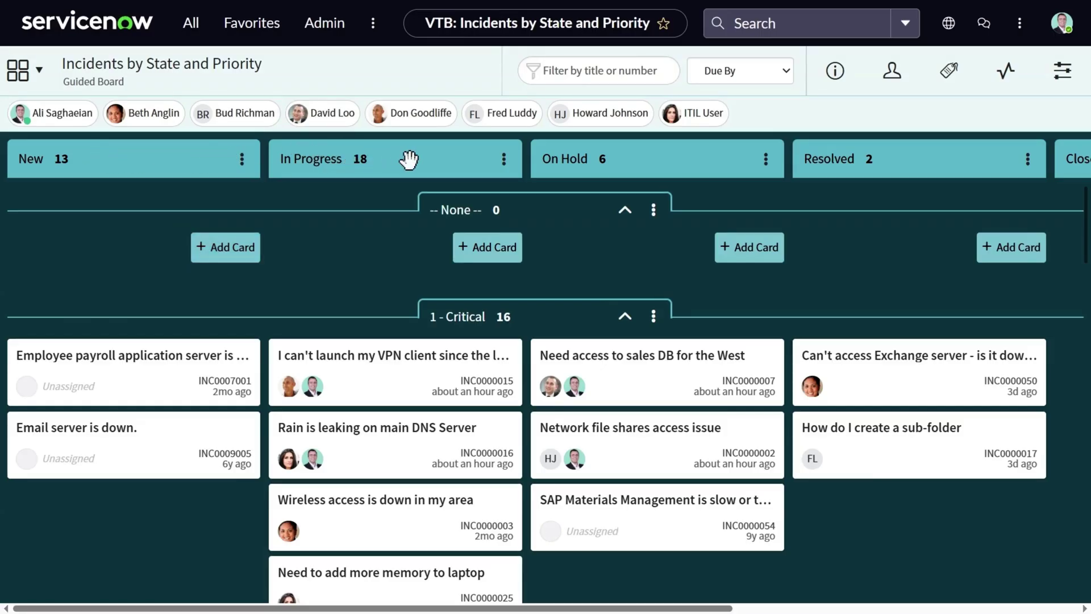
Scroll through the New, In Progress, On Hold and Resolved columns and the priority swimlanes.
scroll(409, 159, "right", 3)
scroll(408, 159, "right", 3)
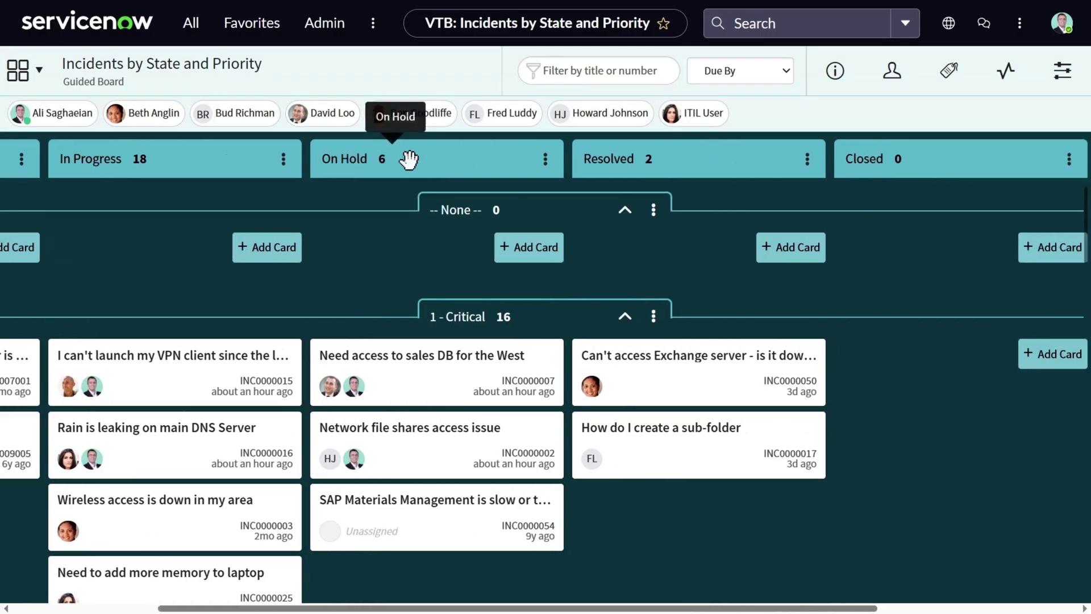
scroll(701, 169, "right", 5)
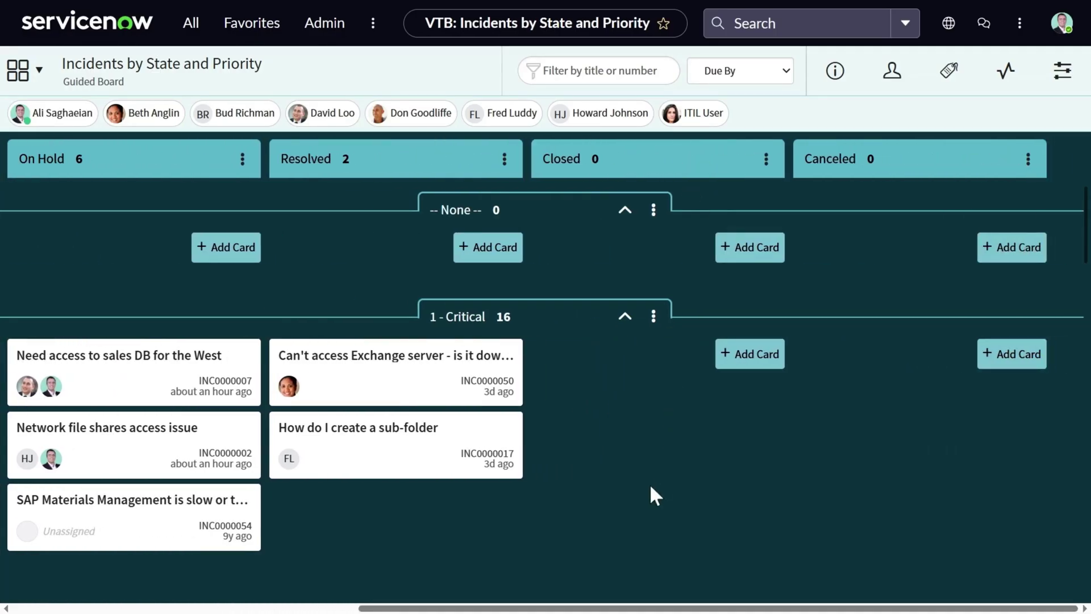
scroll(650, 483, "down", 3)
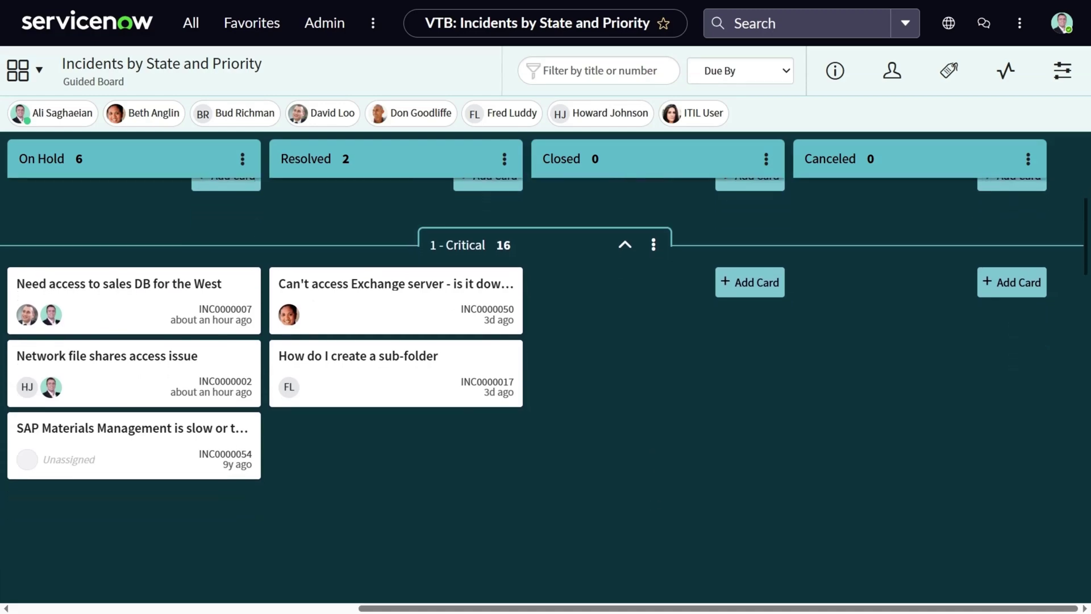
scroll(649, 483, "down", 10)
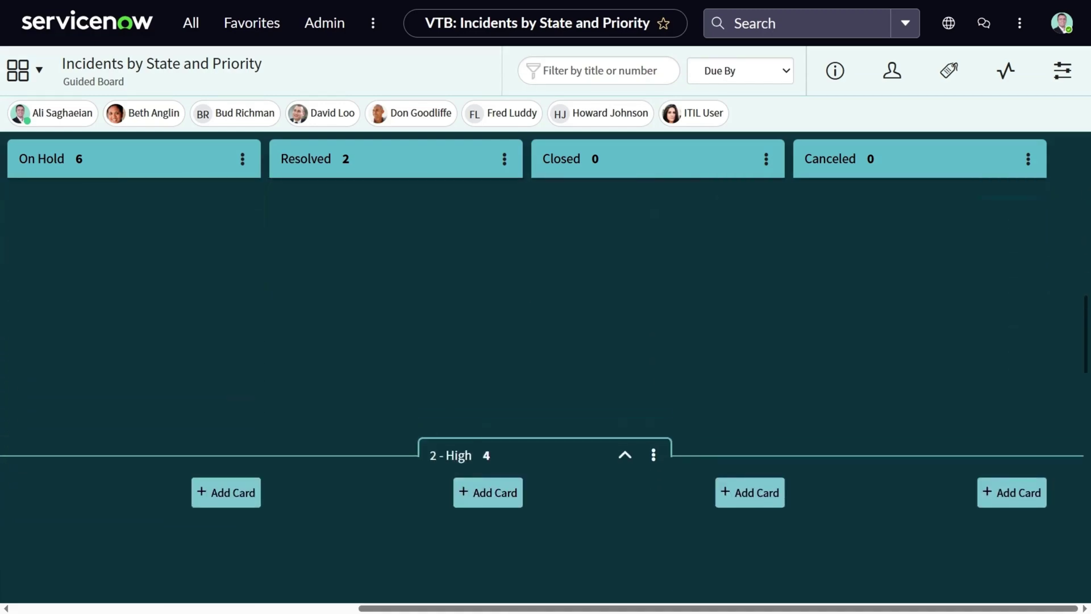
scroll(545, 375, "up", 10)
scroll(545, 375, "left", 5)
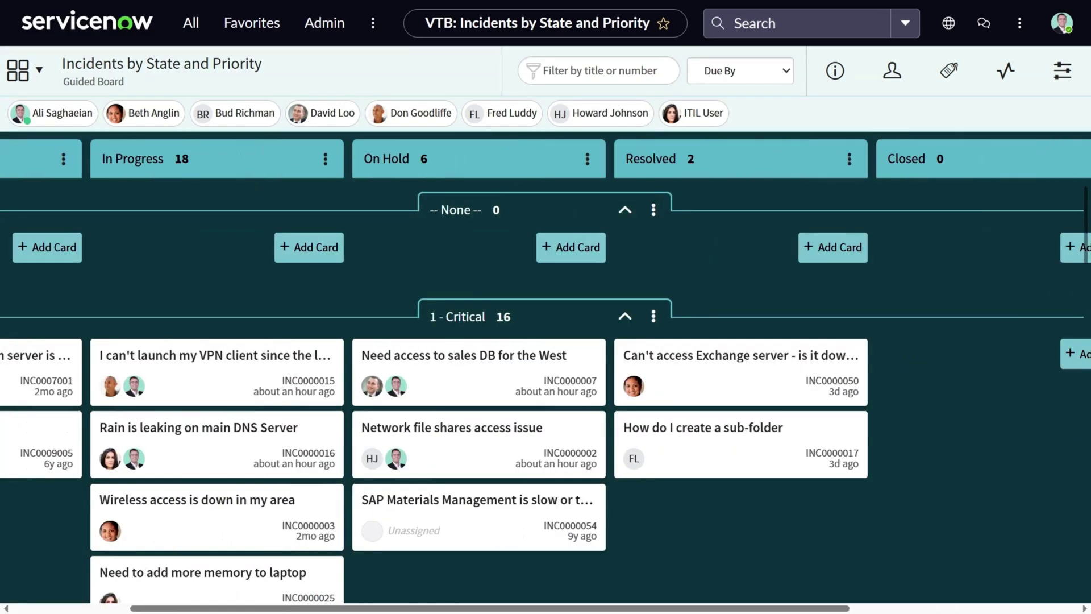
scroll(546, 375, "left", 3)
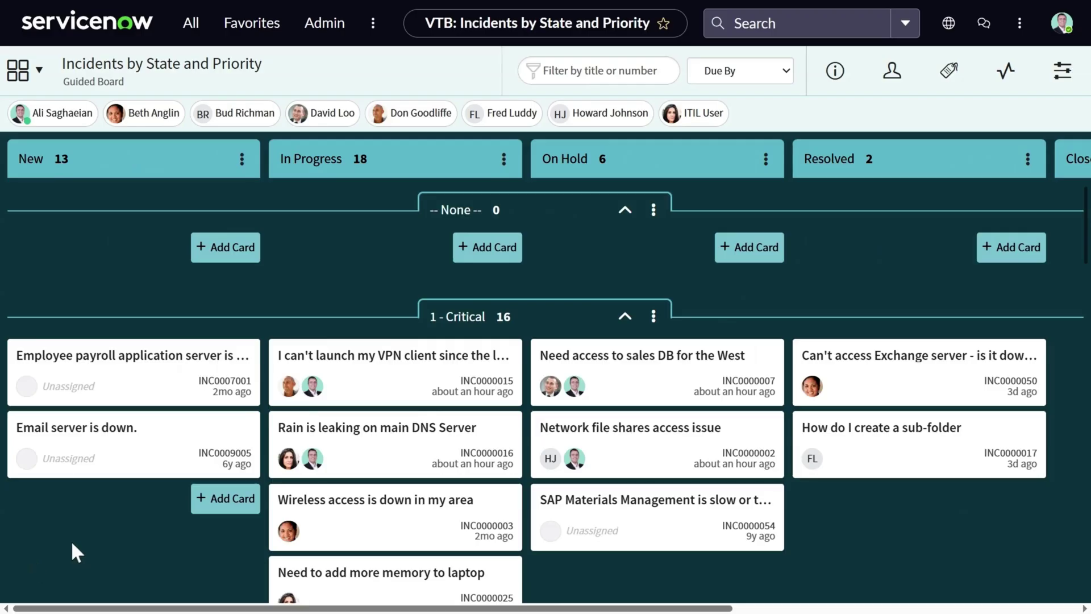
scroll(546, 391, "down", 2)
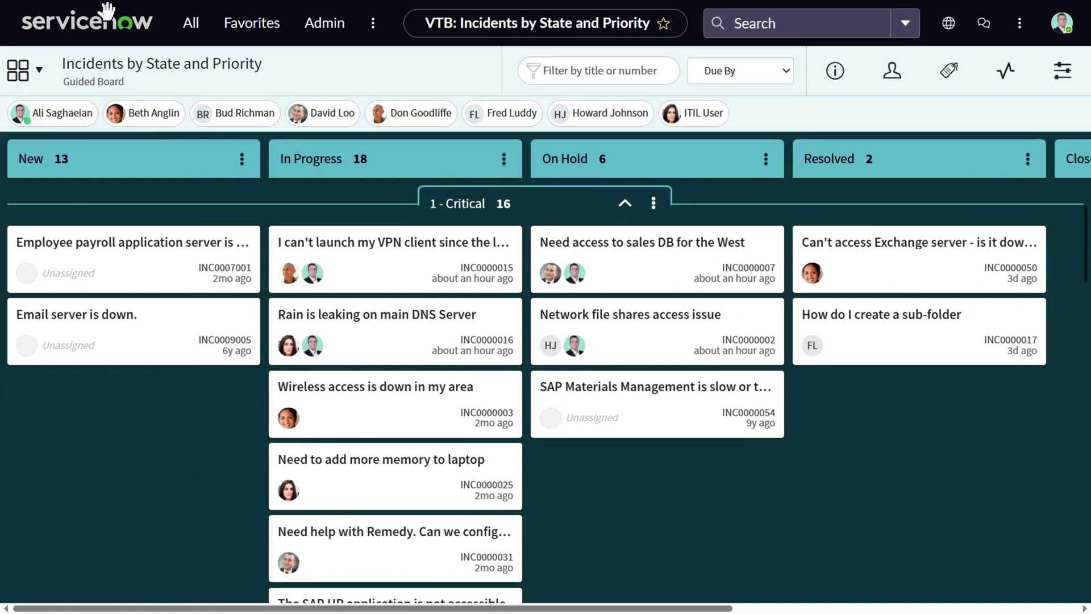
scroll(107, 506, "down", 15)
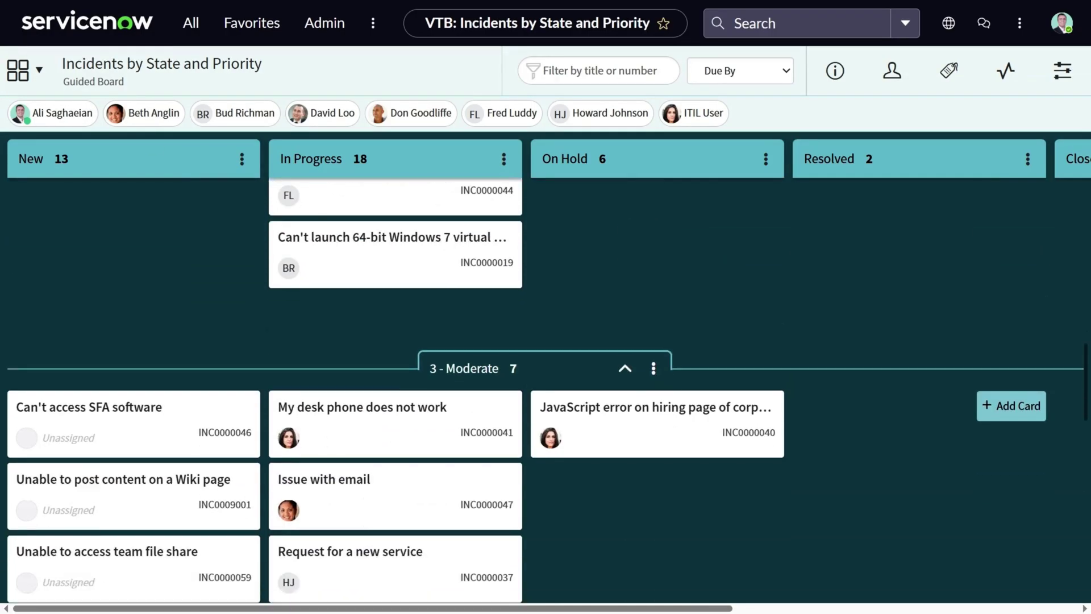
scroll(527, 390, "down", 7)
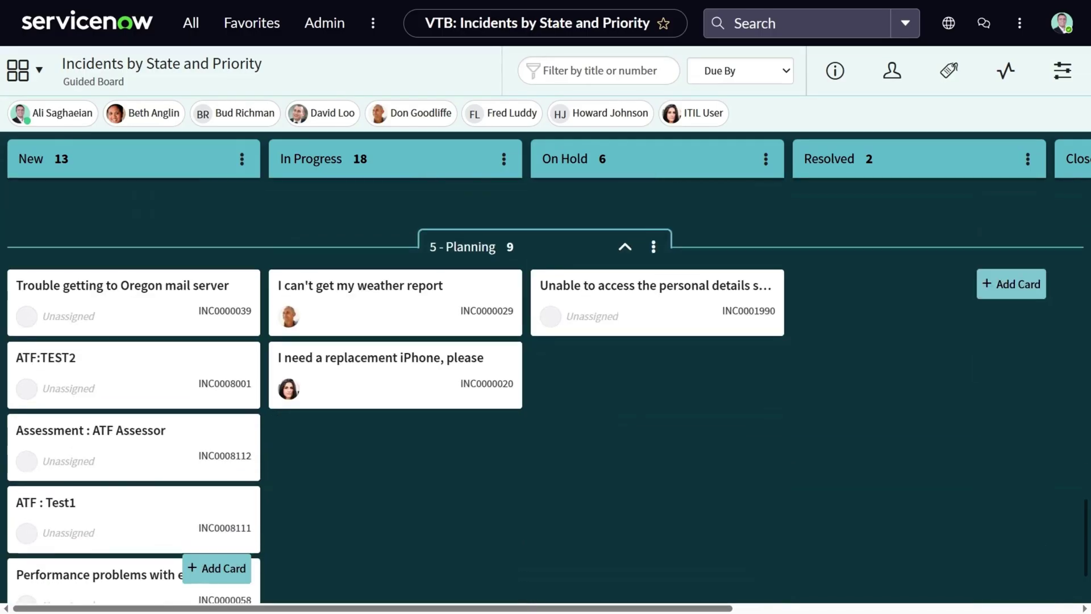
scroll(526, 391, "up", 4)
scroll(526, 391, "up", 6)
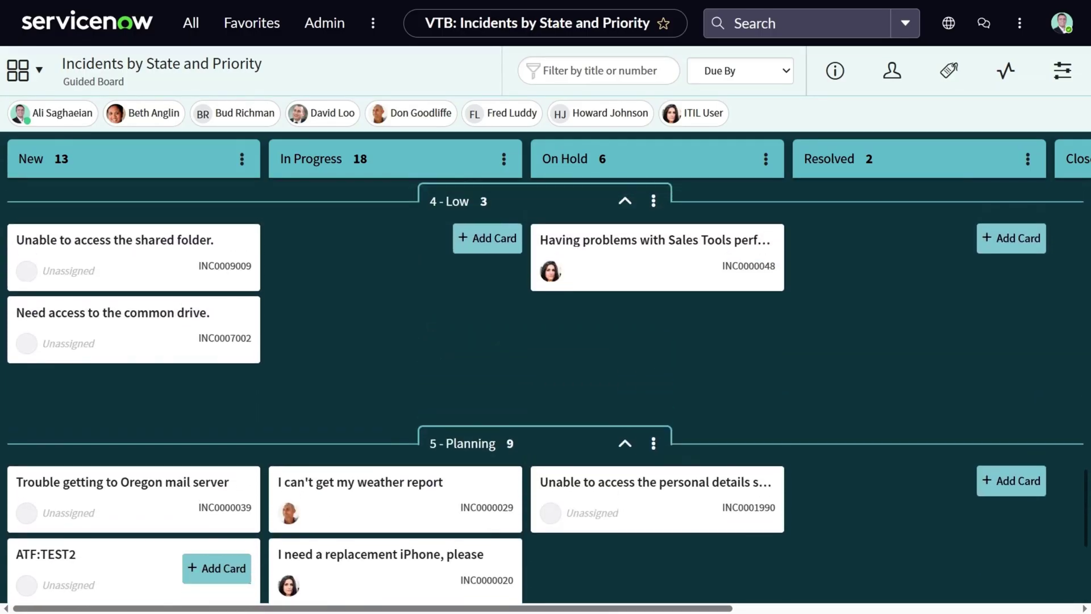
scroll(233, 472, "up", 8)
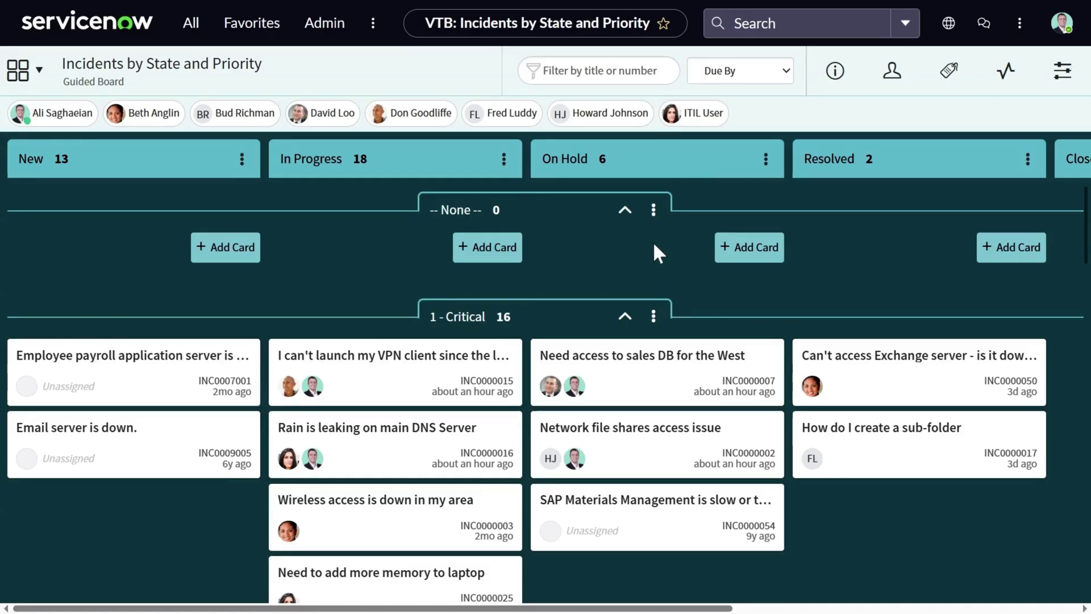
Hide the empty None swimlane and move the On Hold column before In Progress.
left_click(653, 210)
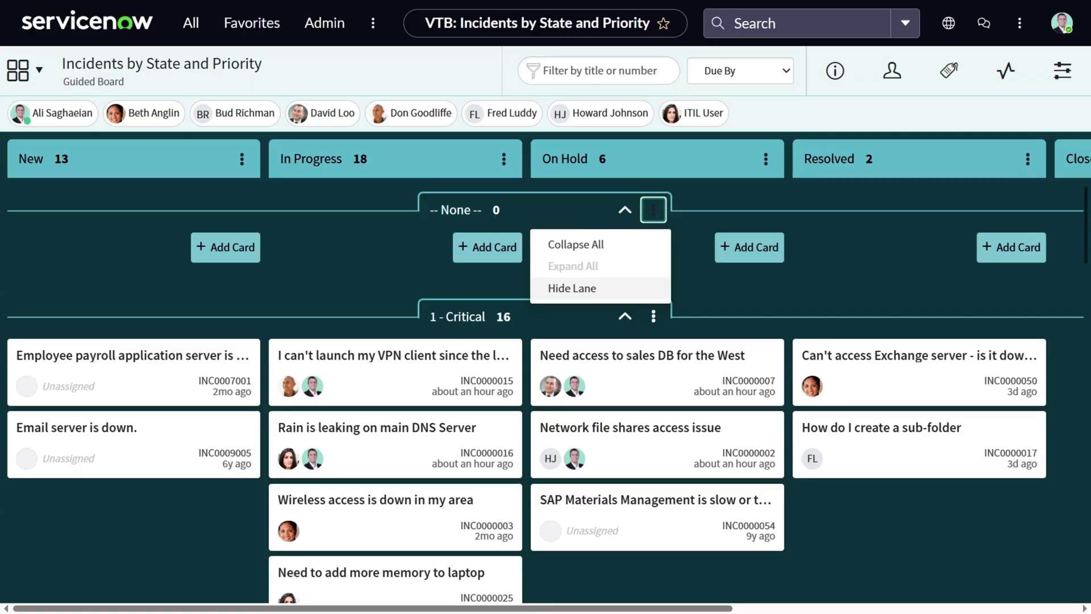
left_click(615, 294)
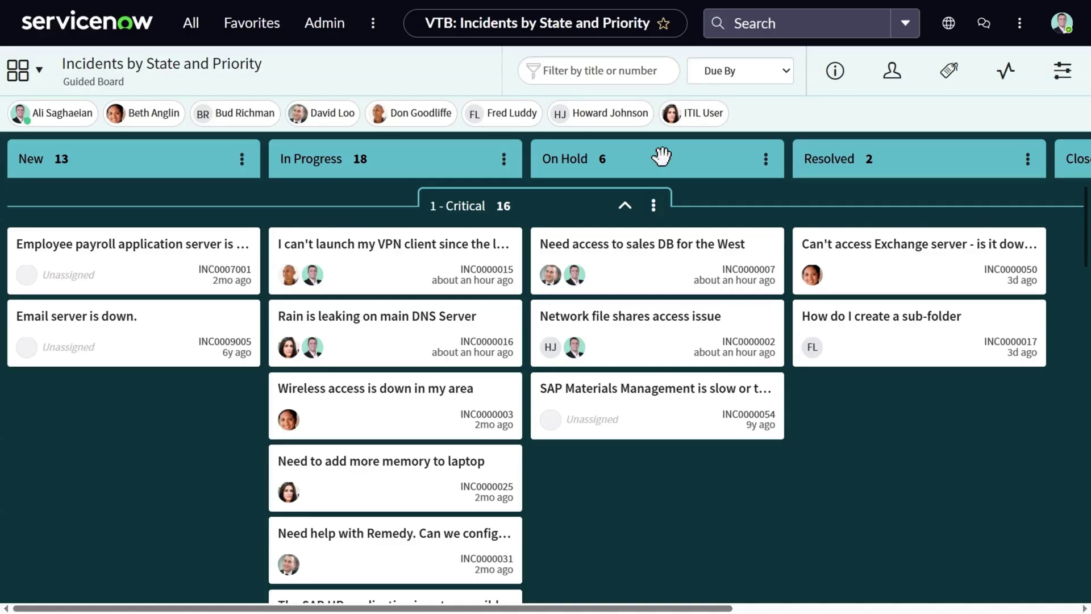
left_click_drag(661, 157, 404, 197)
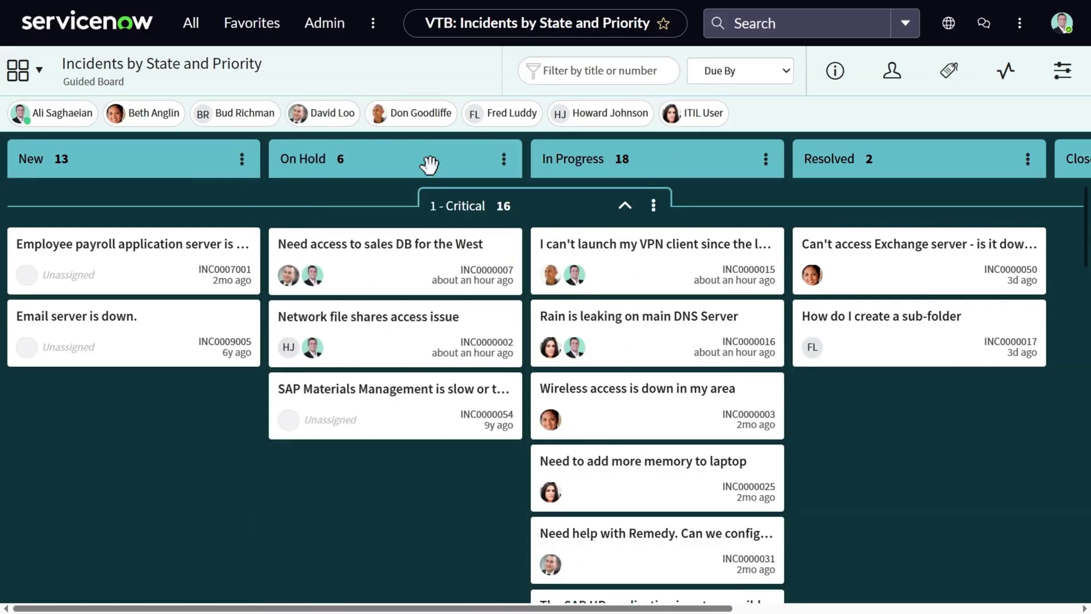
Set a 5-card lane limit on On Hold, then review the swimlanes.
left_click(504, 160)
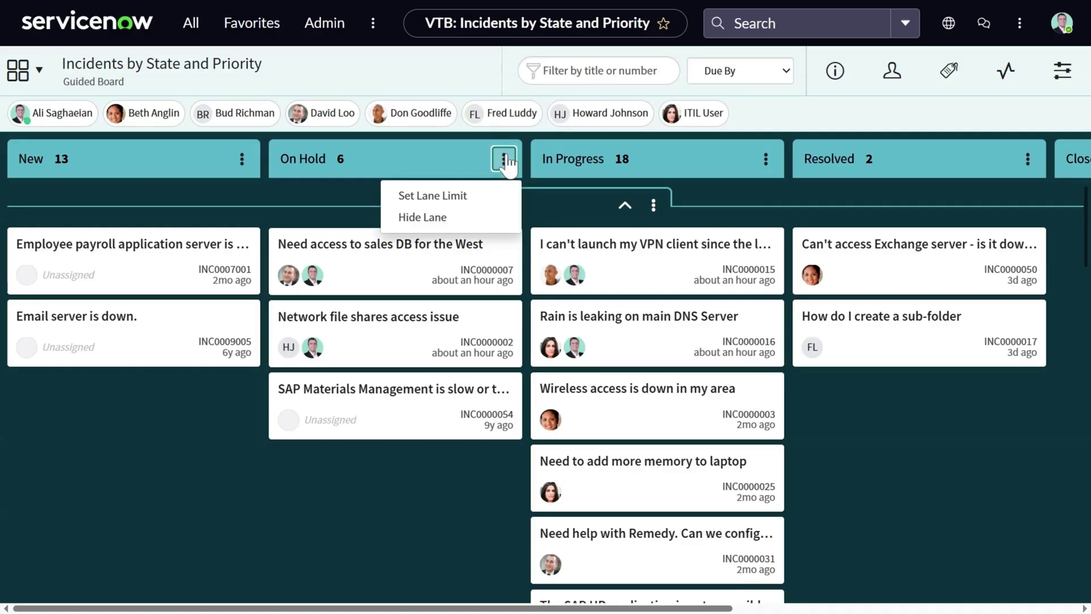
left_click(465, 196)
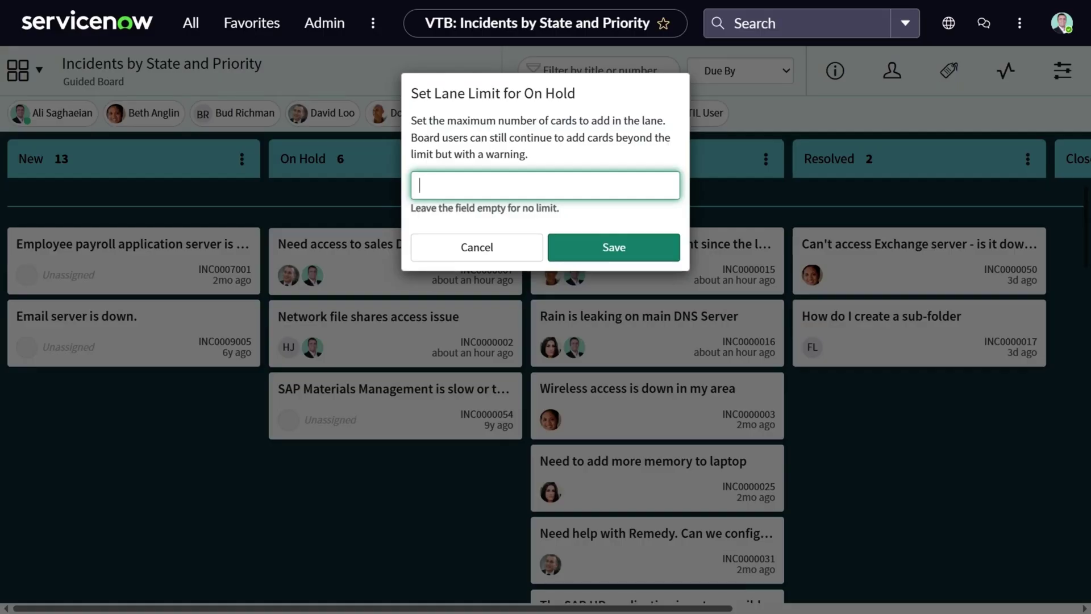
type("5")
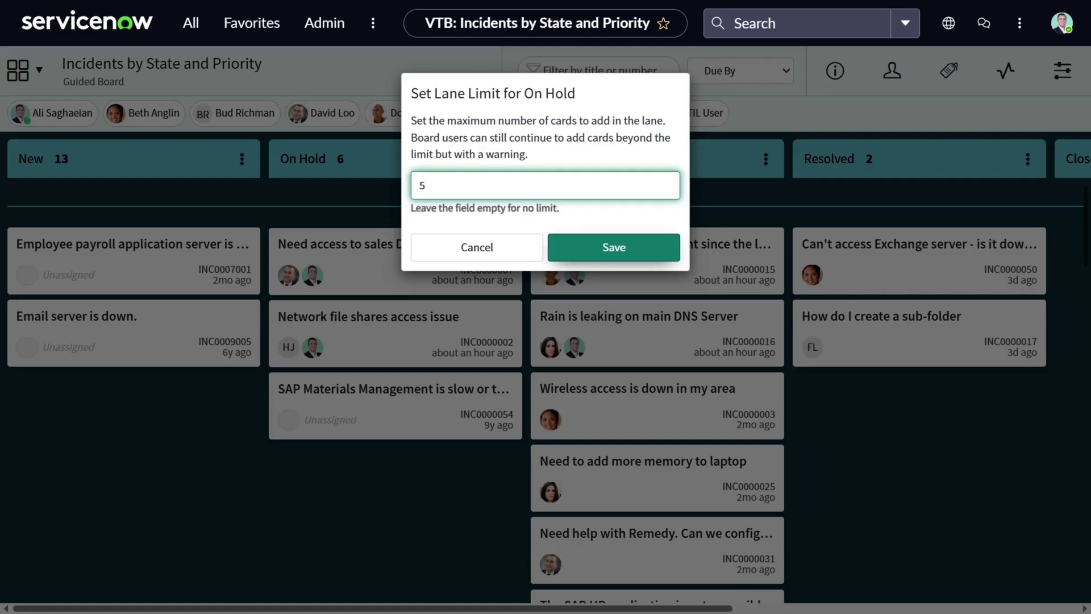
left_click(608, 248)
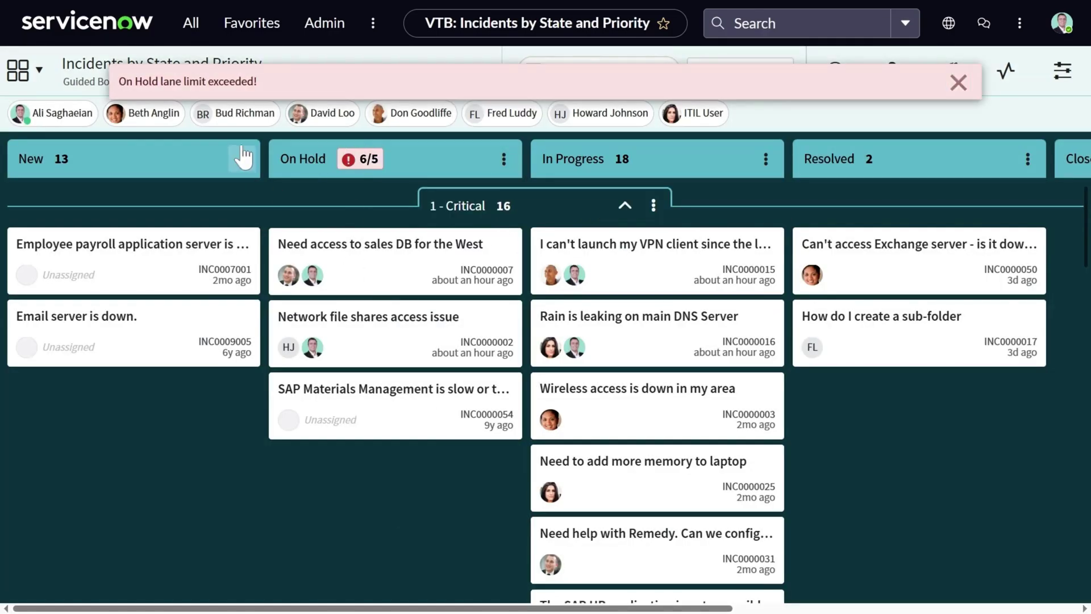
scroll(370, 503, "down", 5)
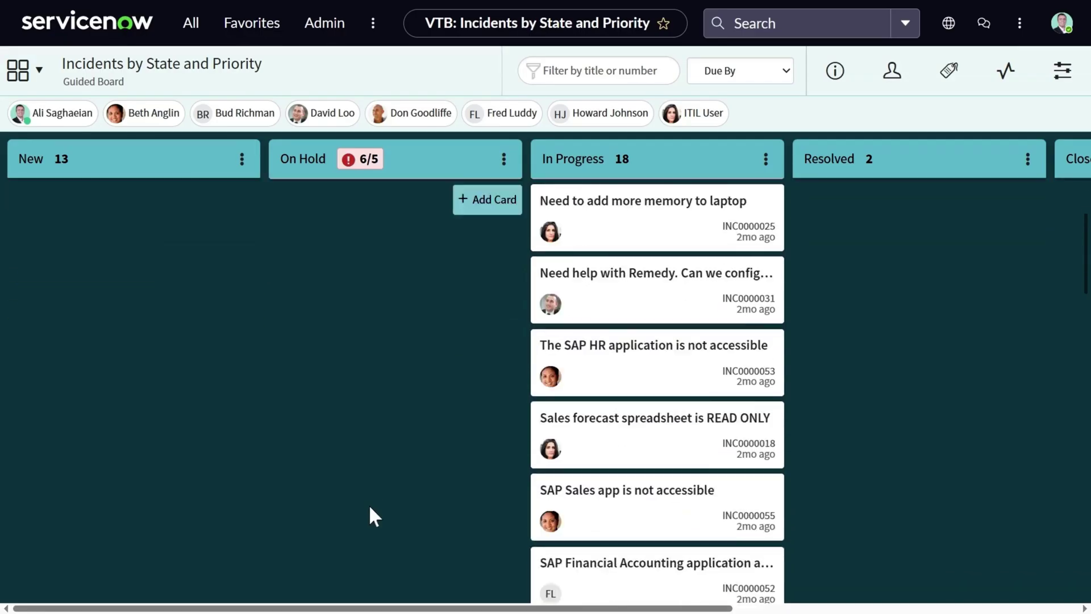
scroll(369, 507, "down", 15)
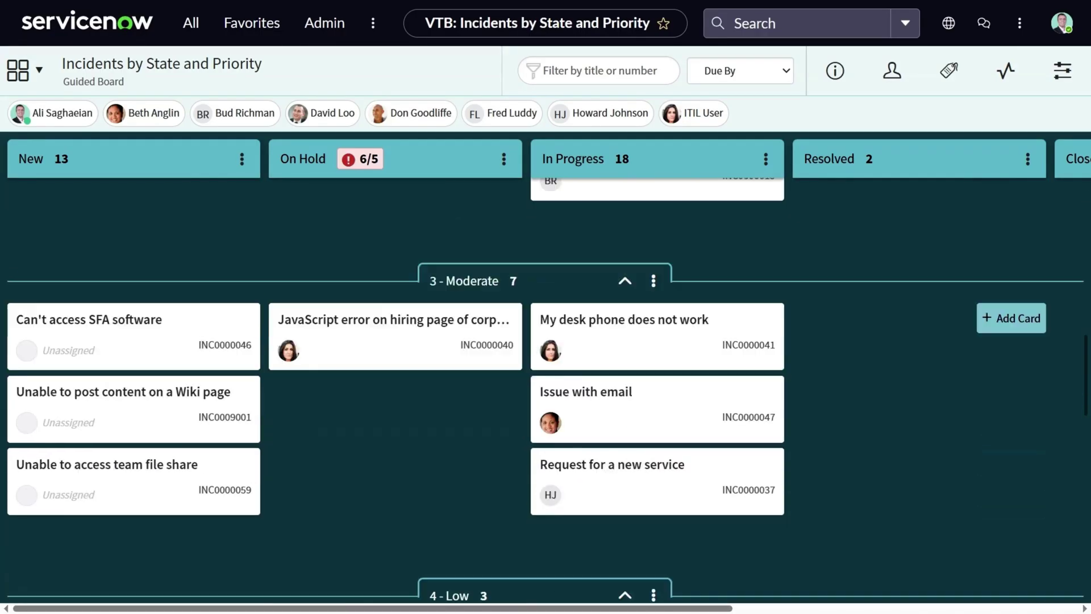
scroll(546, 393, "down", 10)
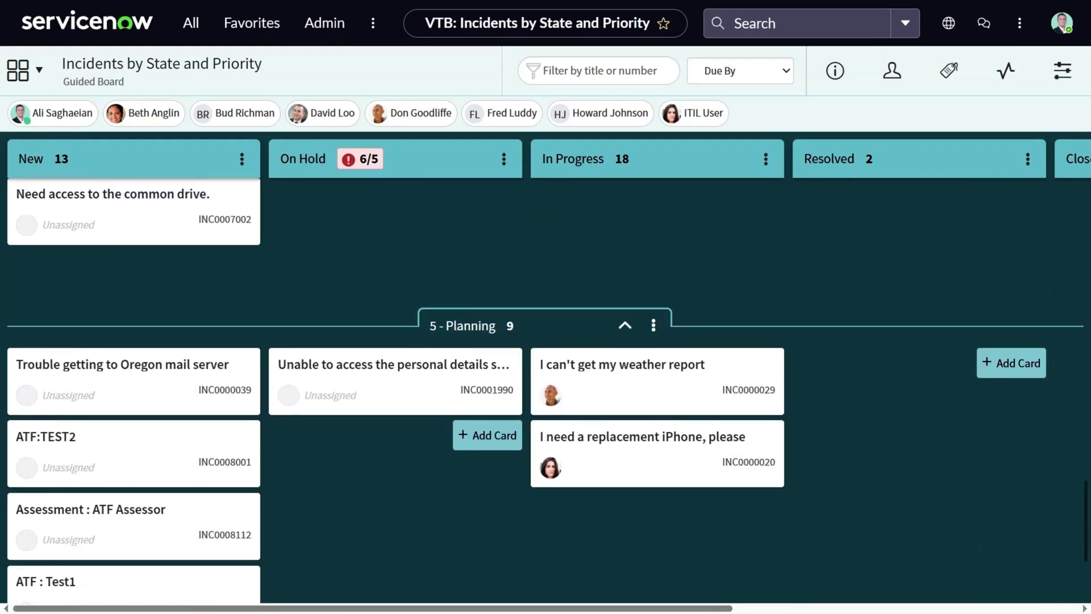
scroll(545, 392, "up", 20)
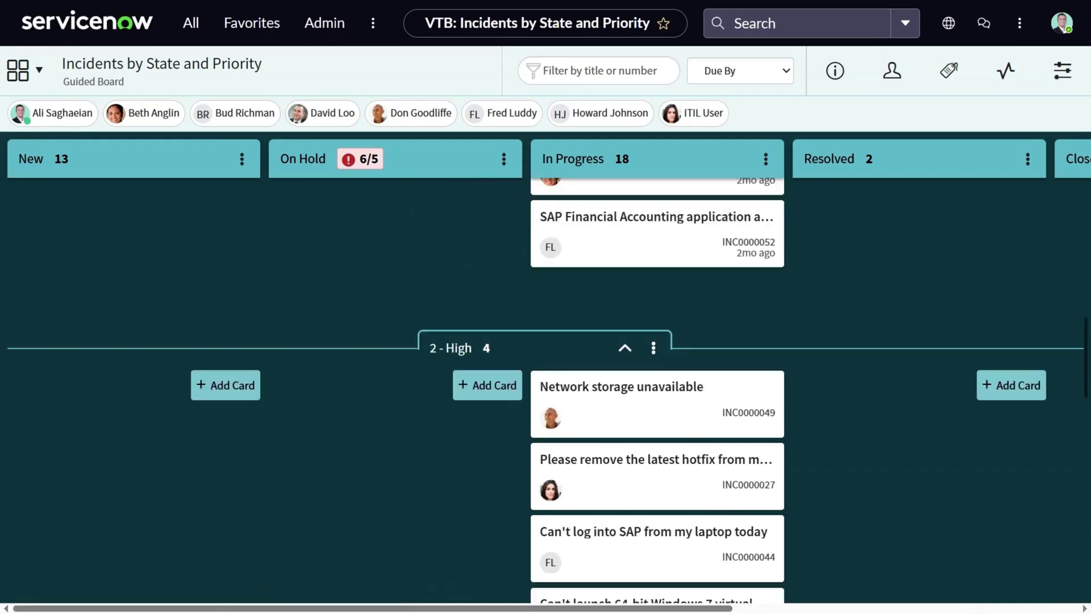
scroll(545, 392, "up", 10)
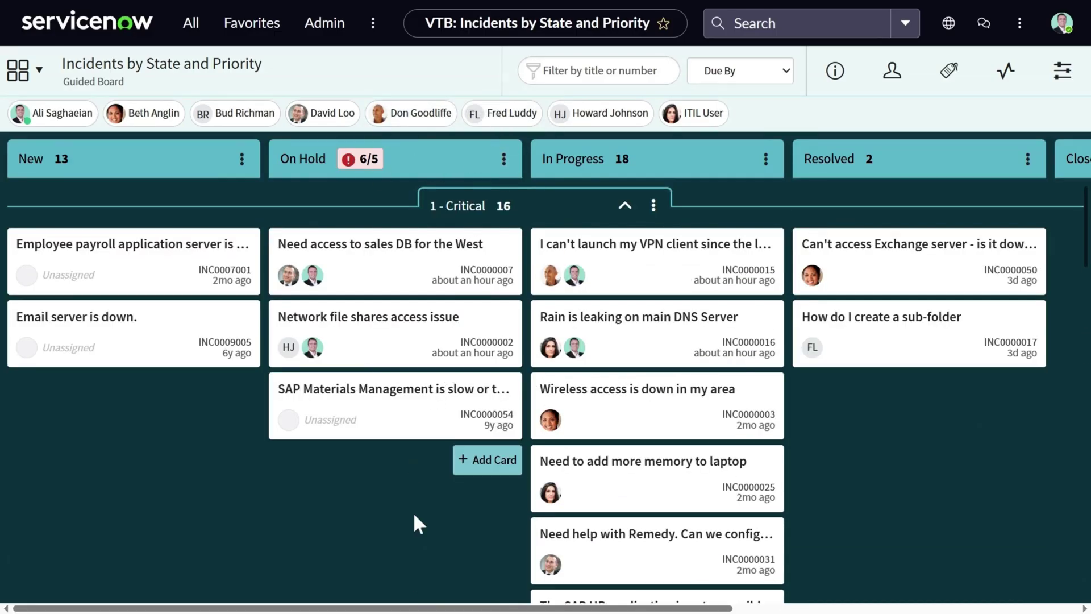
Hide the Canceled lane from the board.
mouse_move(936, 423)
scroll(936, 423, "right", 8)
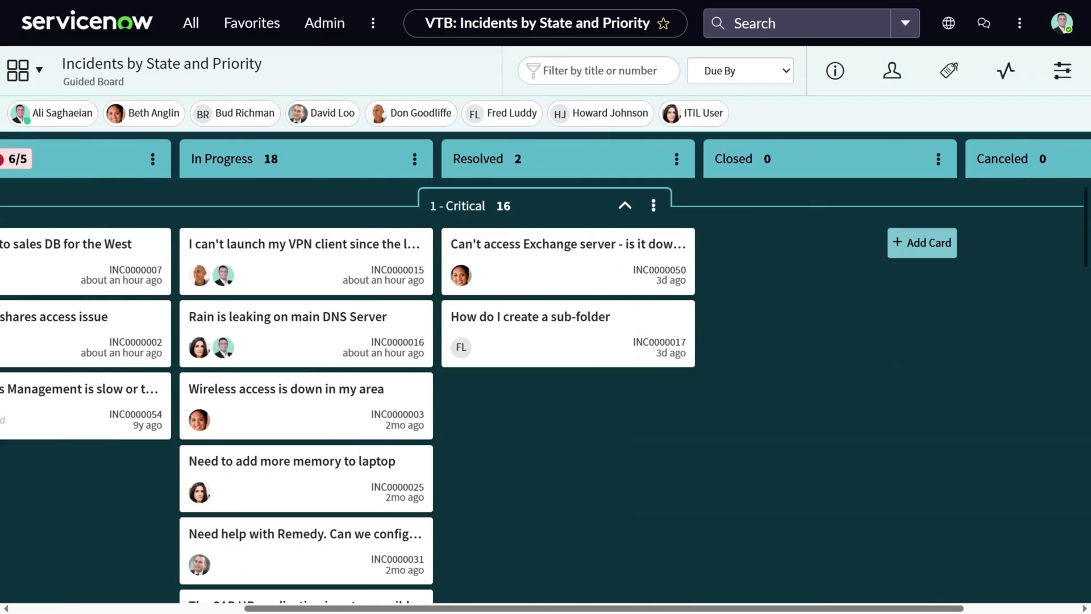
scroll(545, 375, "right", 2)
left_click(1027, 159)
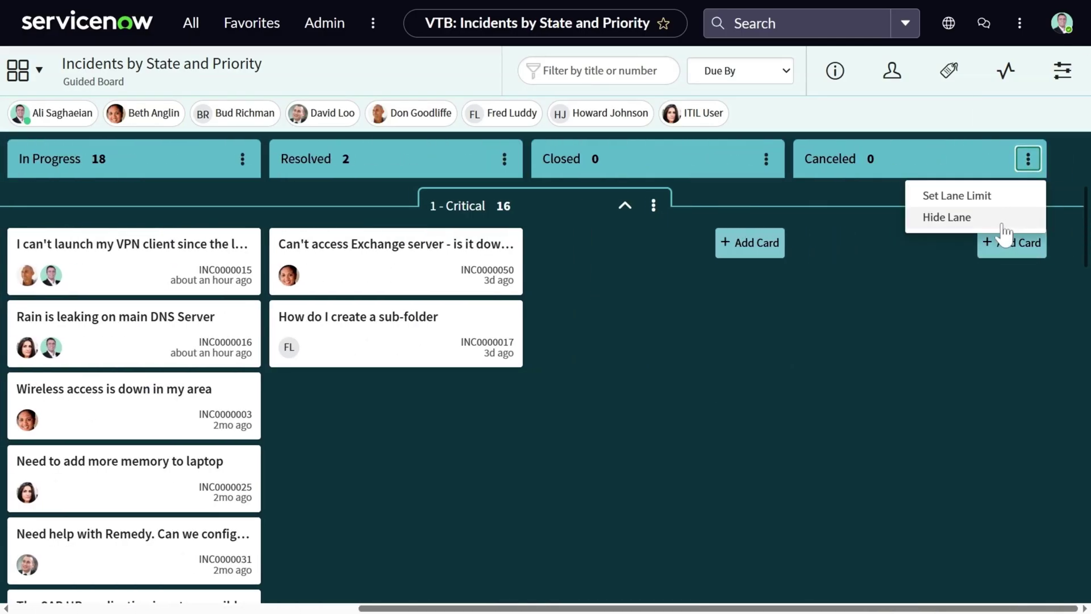
left_click(947, 217)
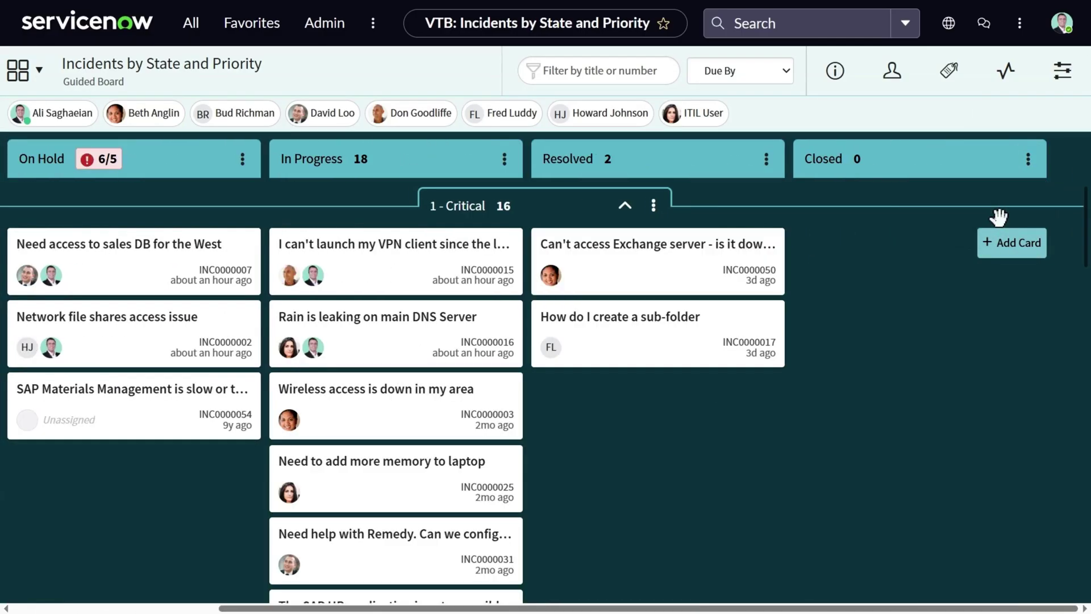
Collapse and re-expand the 1 - Critical swimlane.
scroll(545, 375, "left", 3)
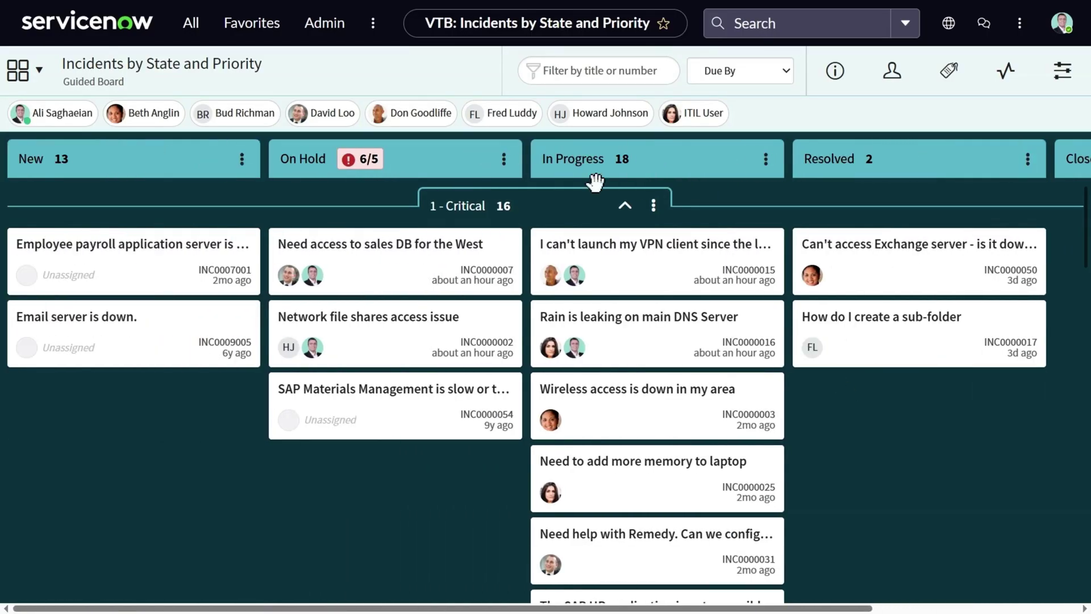
left_click(625, 206)
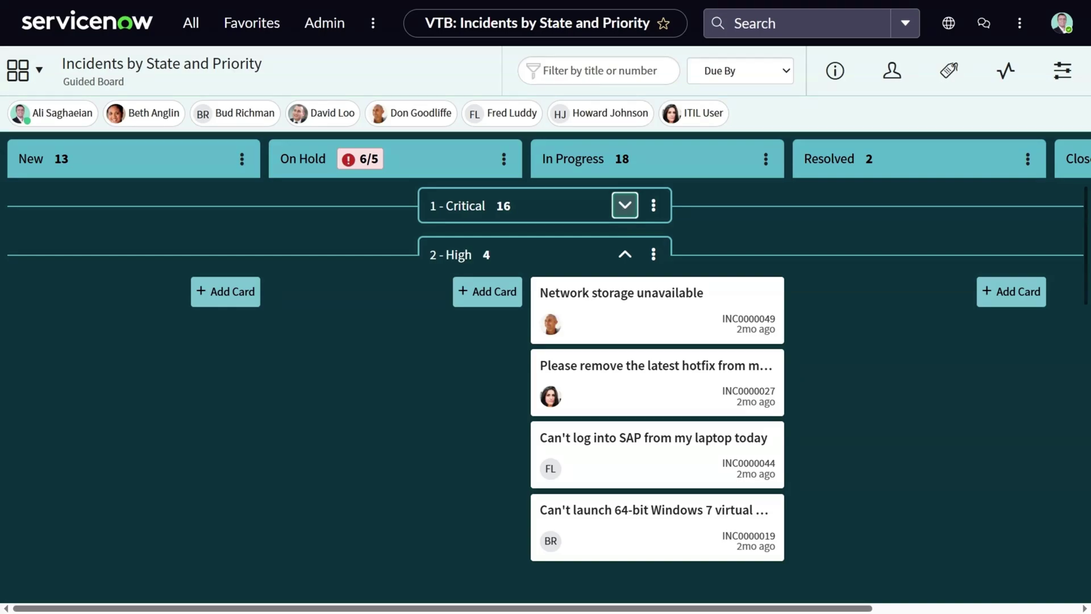
left_click(626, 210)
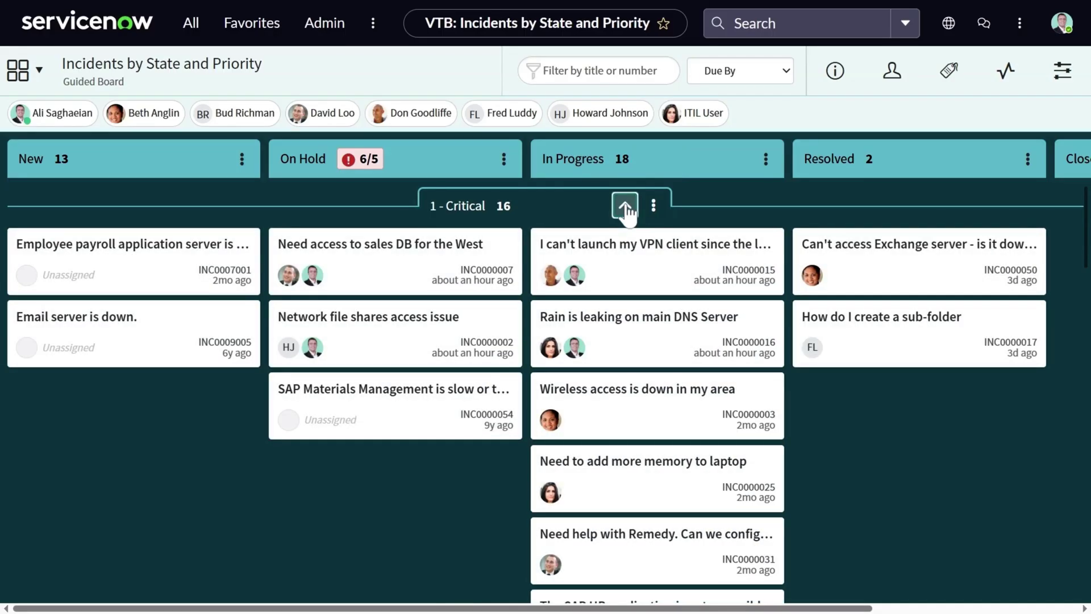
left_click(325, 68)
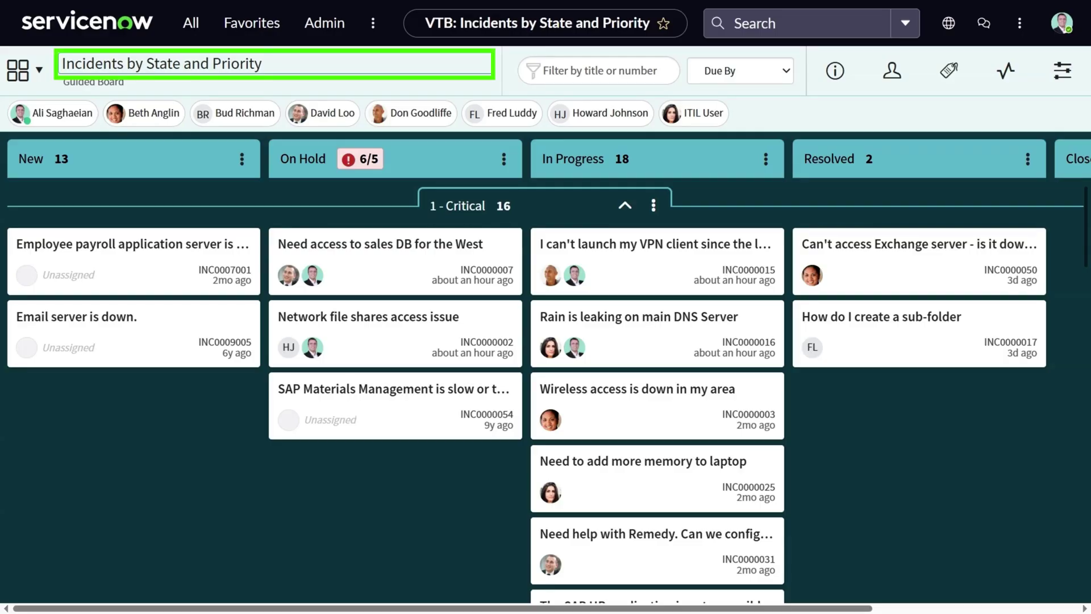
Prefix the board title with 'Active' to make it 'Active Incidents by State and Priority'.
left_click(162, 63)
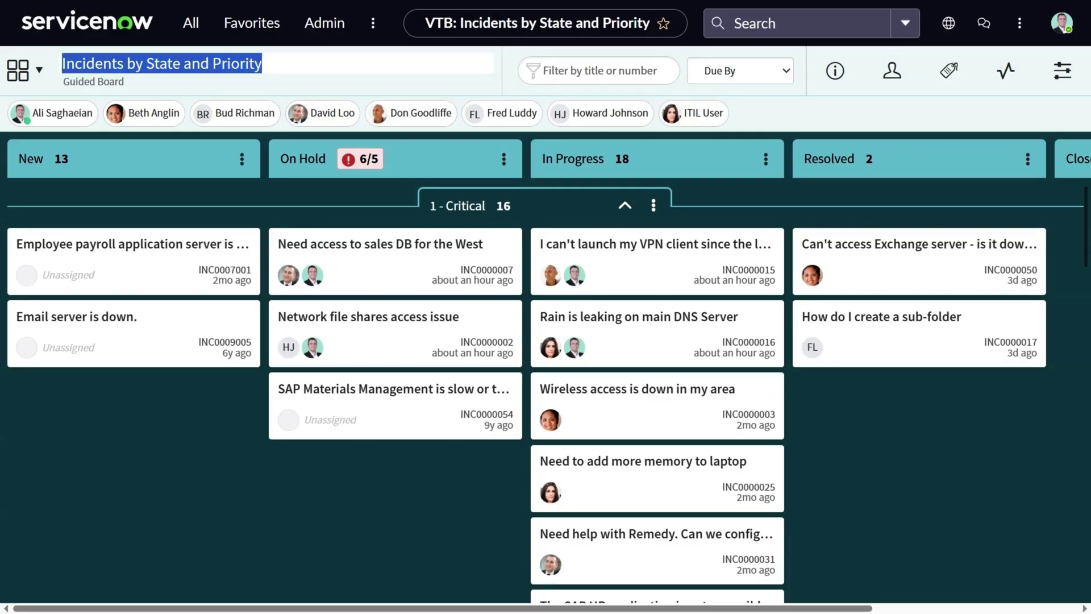
left_click(262, 63)
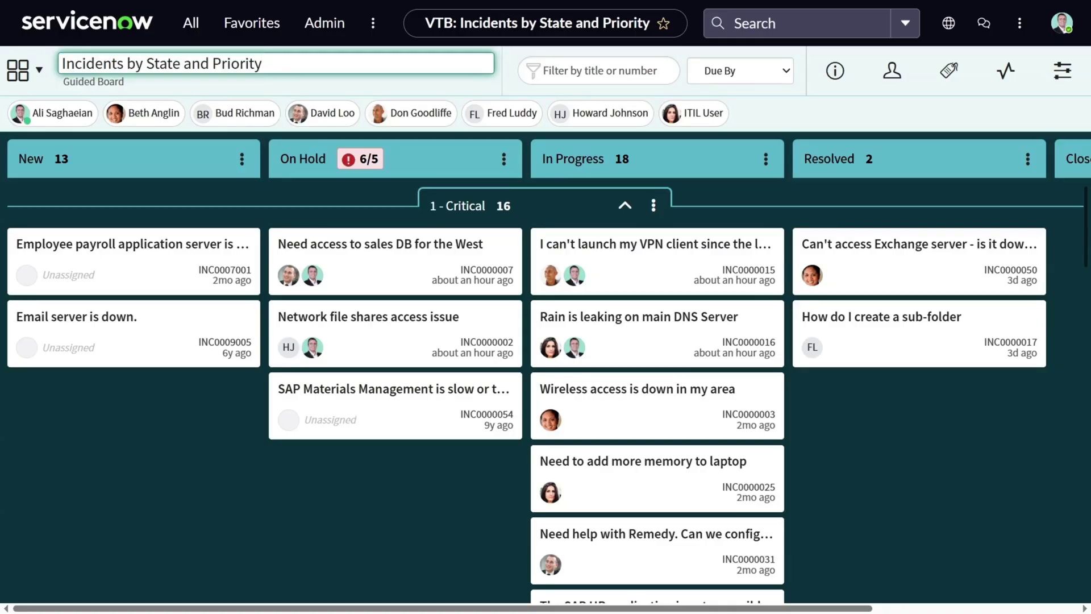
key("Home")
type("Active")
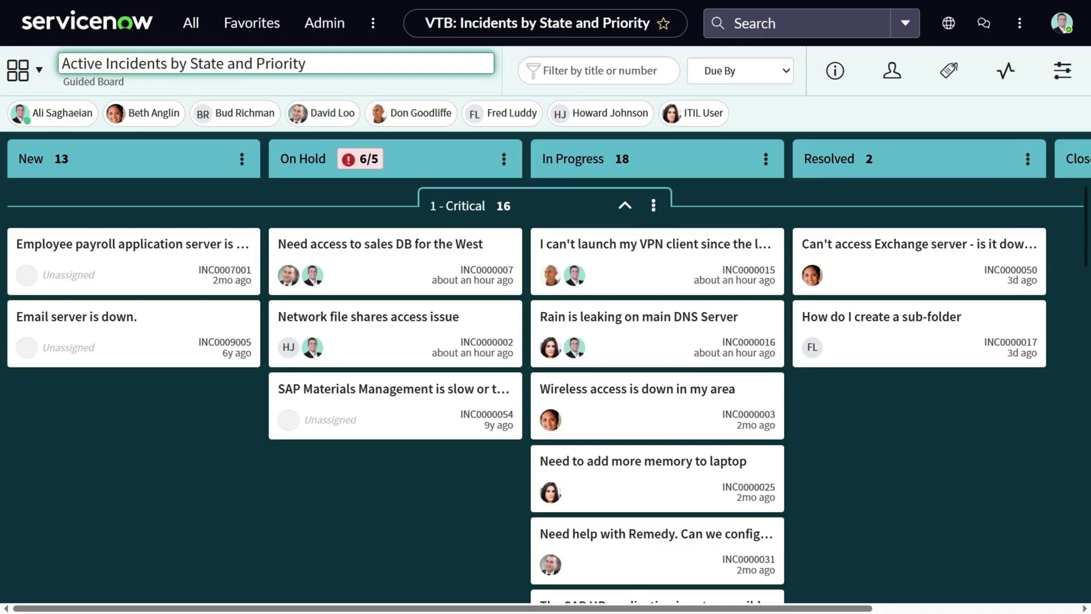
left_click(252, 91)
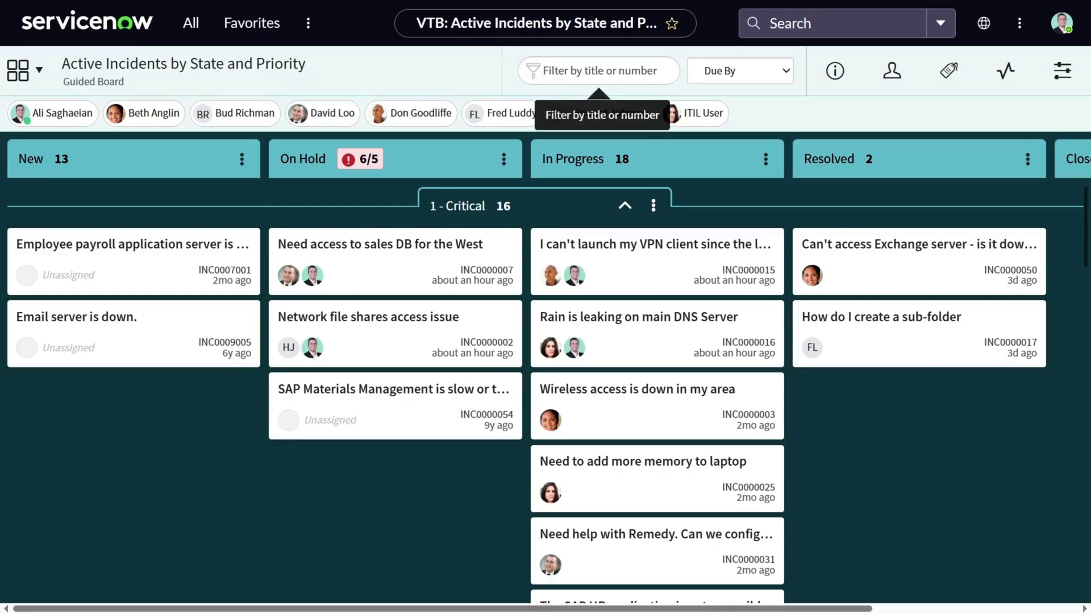
Filter cards by 'access', then clear the filter so all incidents show.
left_click(596, 71)
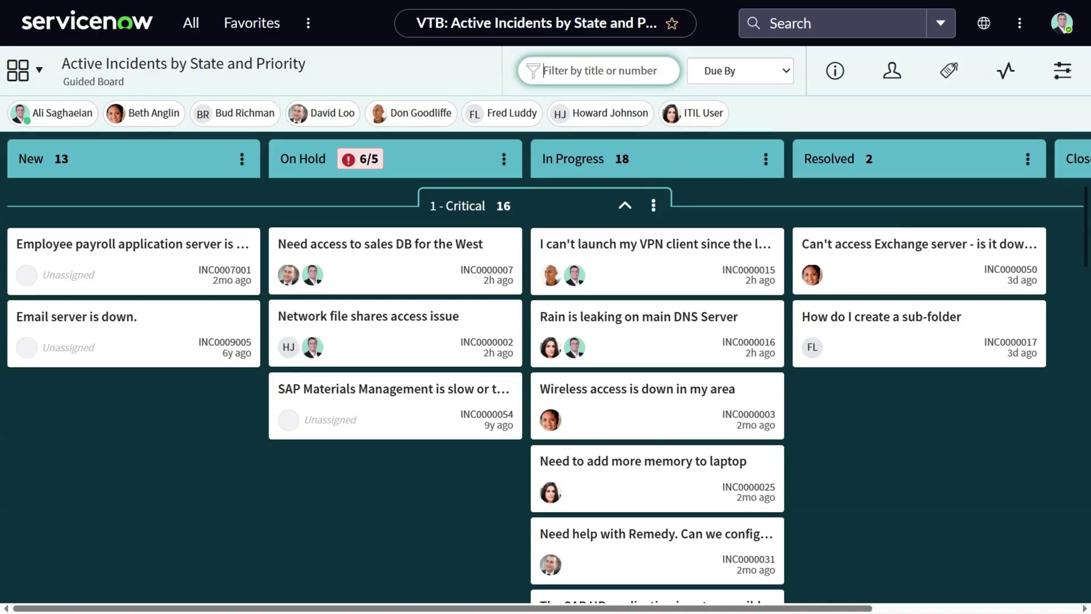
type("access")
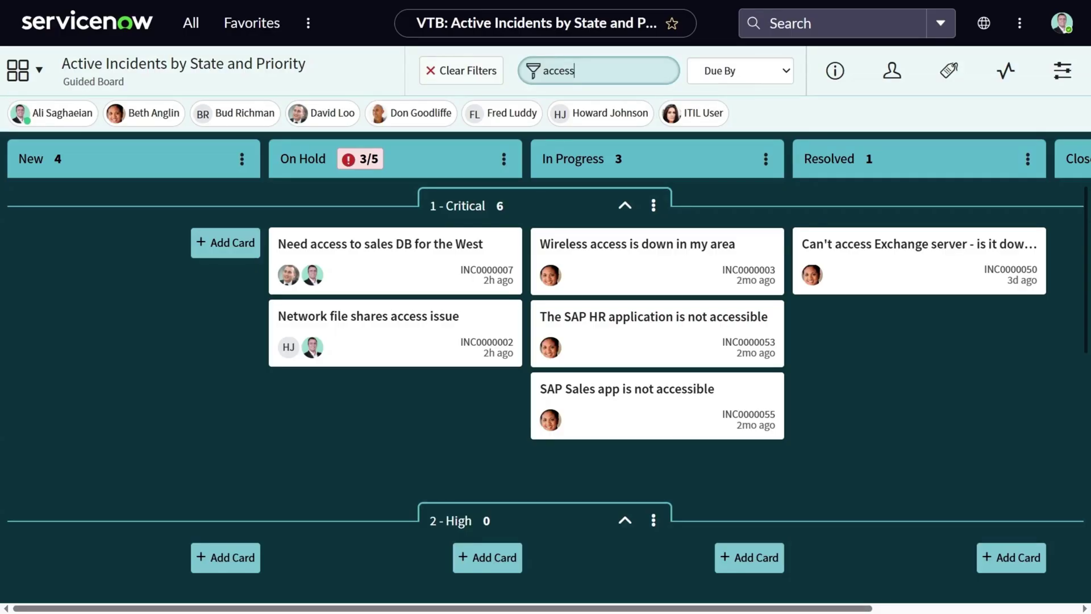
left_click(461, 76)
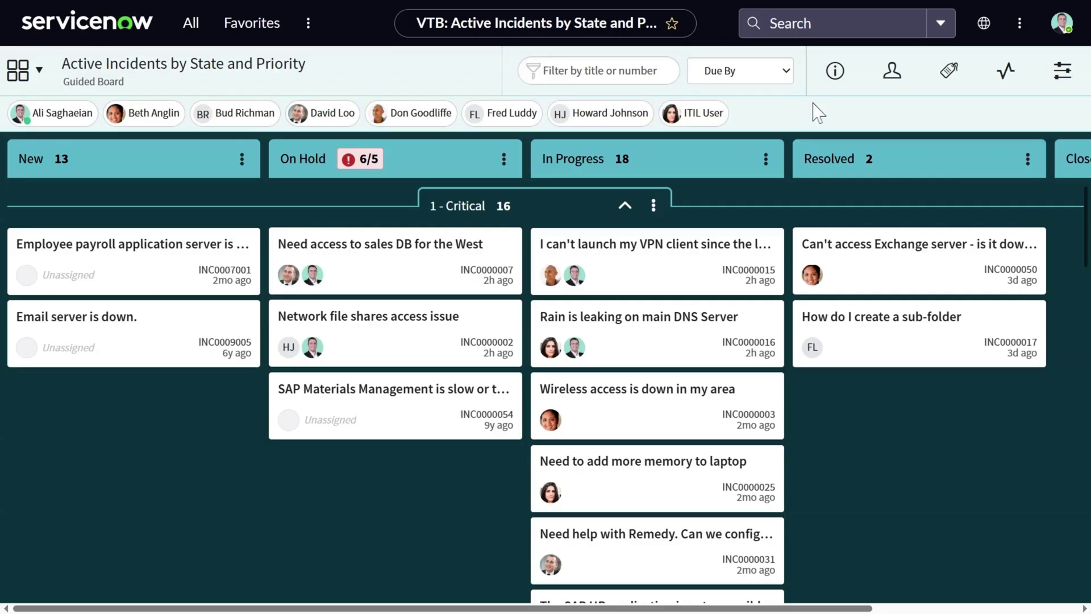
Star the board as a favorite in its Info panel, then review its structure and share link.
left_click(835, 72)
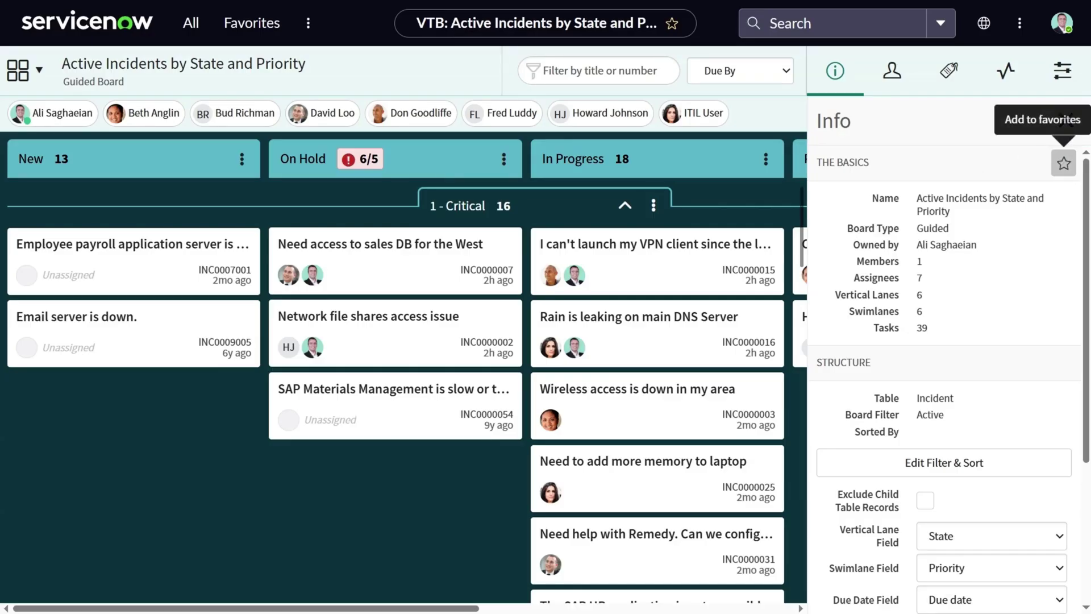
left_click(1064, 163)
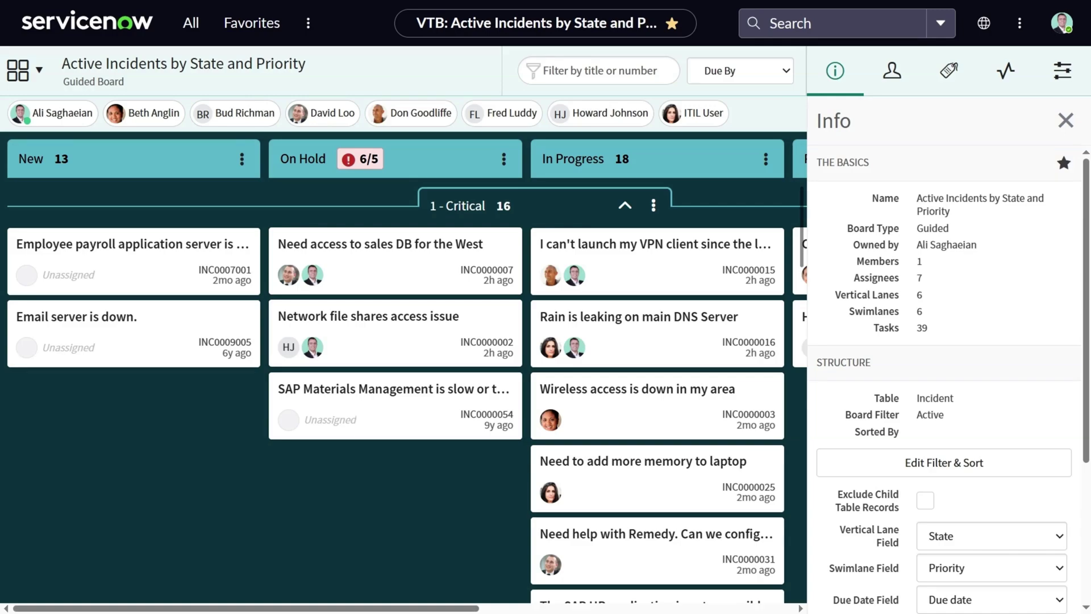
scroll(943, 375, "down", 1)
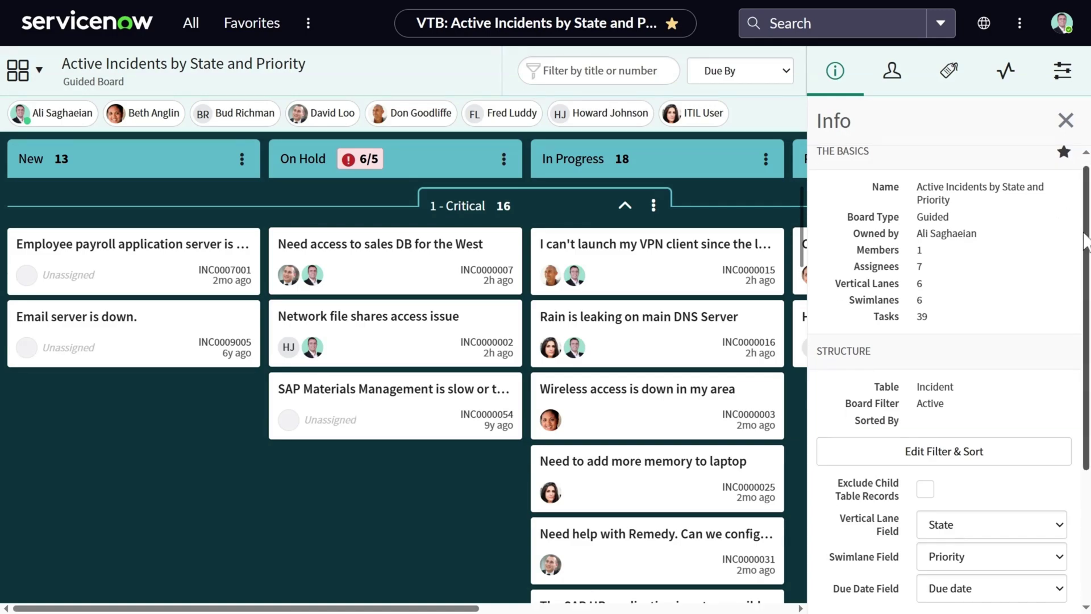
scroll(1085, 238, "down", 2)
scroll(949, 375, "down", 1)
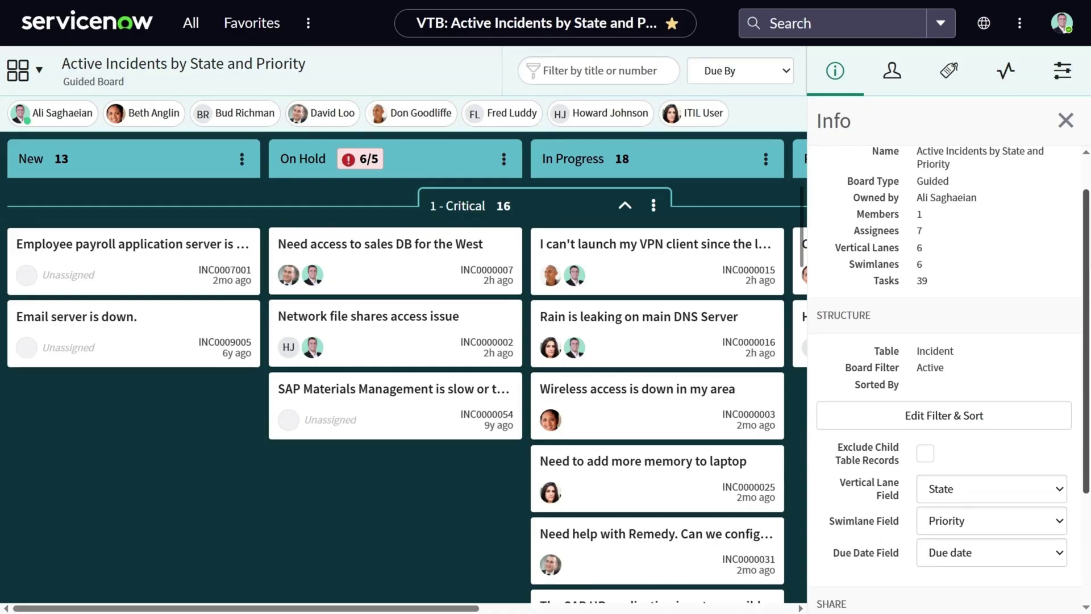
scroll(1086, 301, "down", 4)
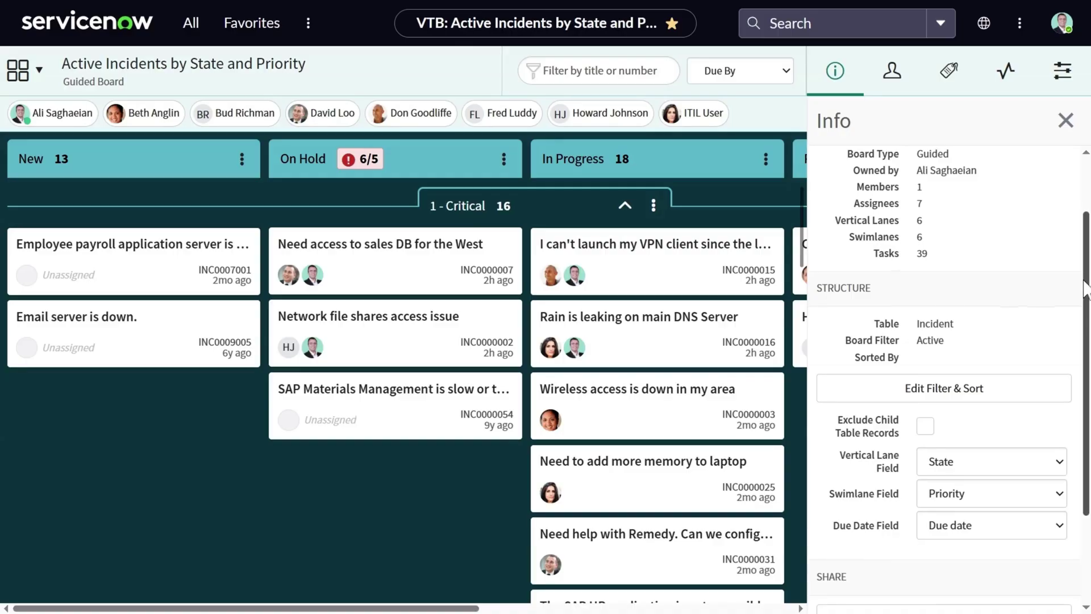
left_click_drag(1085, 302, 1086, 352)
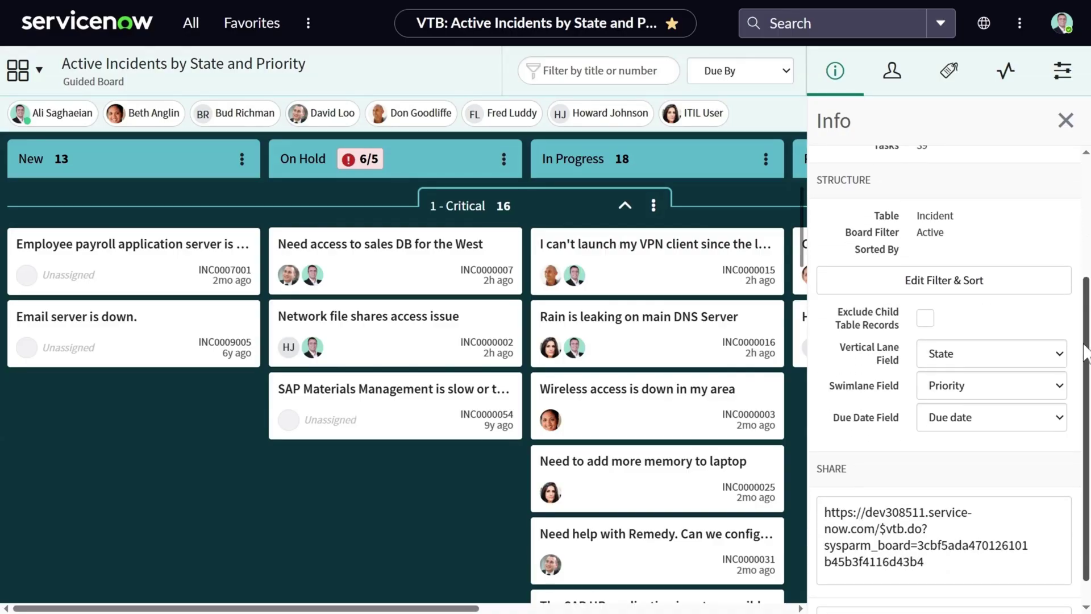
left_click(1022, 358)
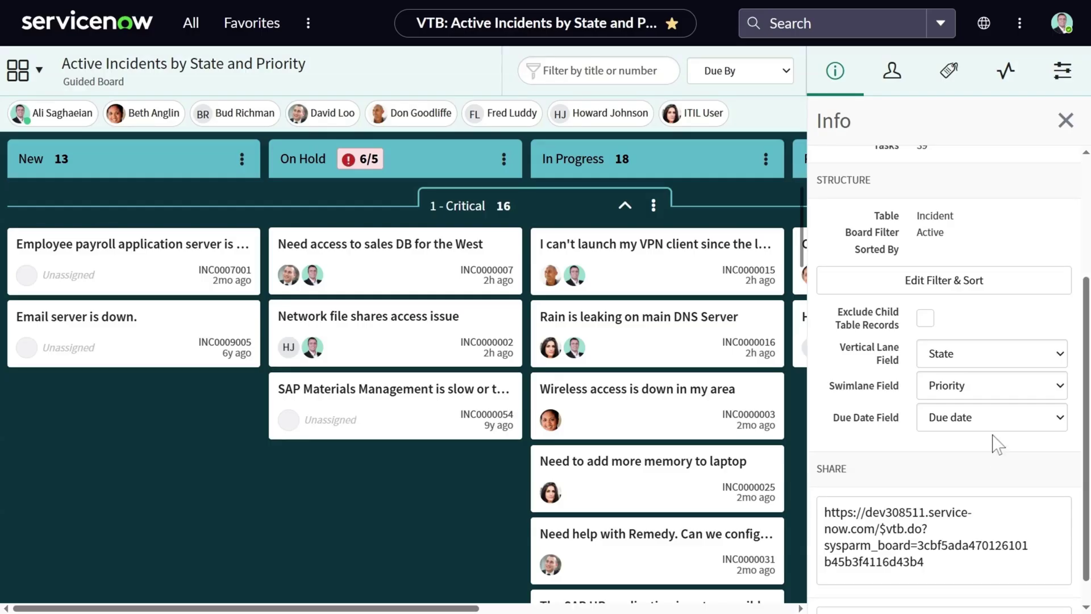
Briefly view the board's 39 active incidents as a Priority-sorted list.
left_click(979, 290)
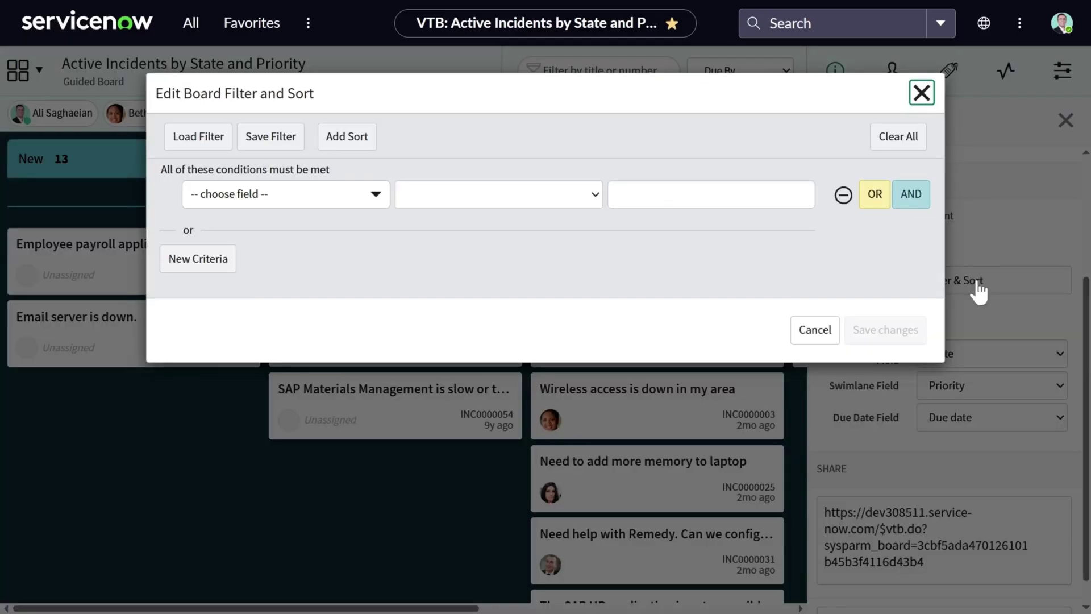
left_click(922, 101)
scroll(1000, 370, "down", 1)
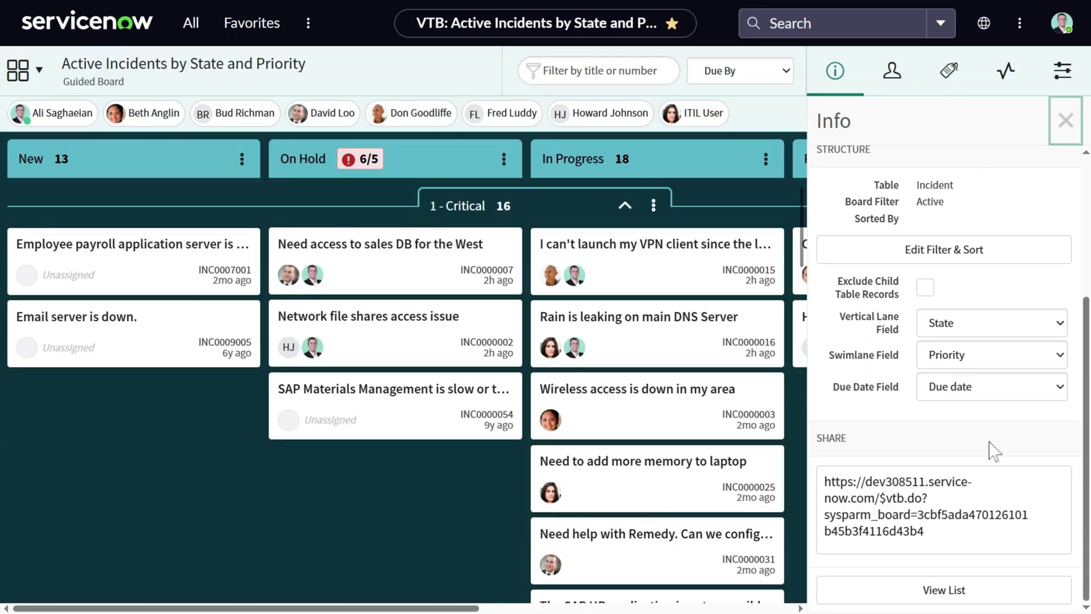
left_click(948, 591)
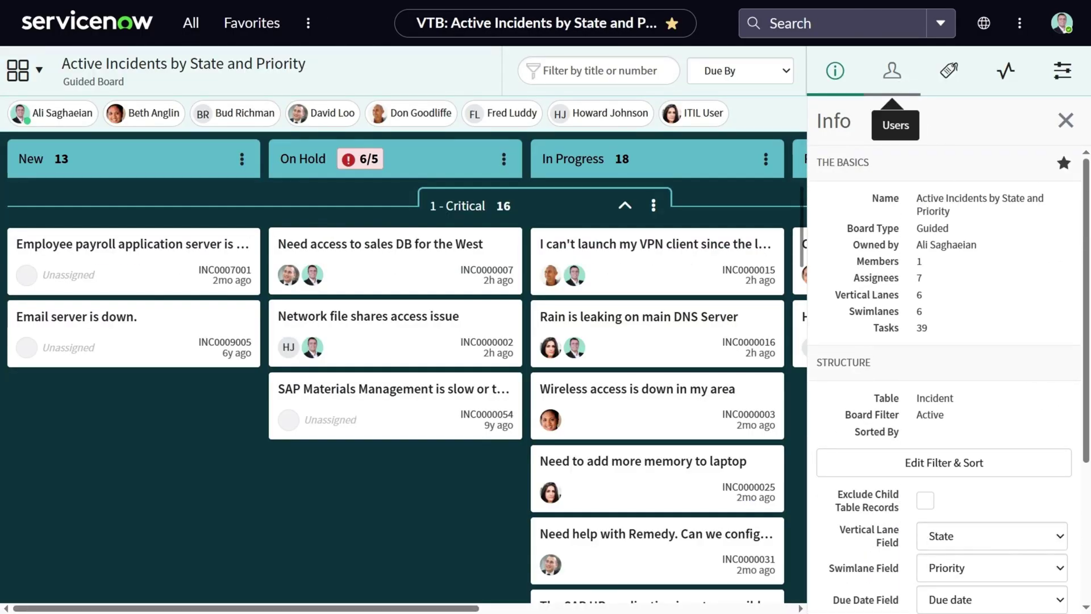
Promote the first assignee in the Users panel to a board member.
left_click(892, 74)
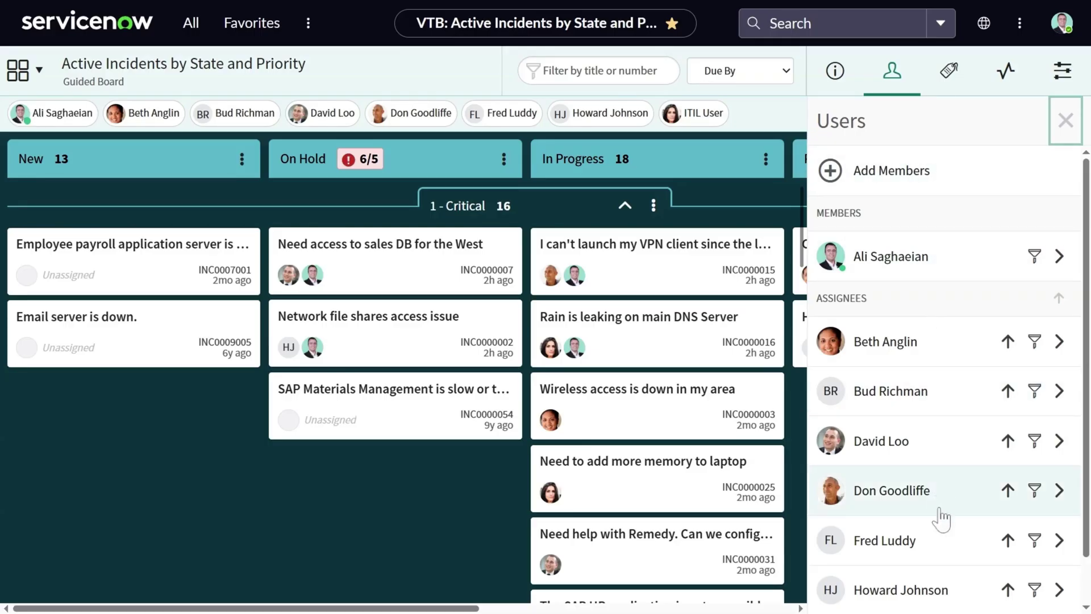
left_click(946, 308)
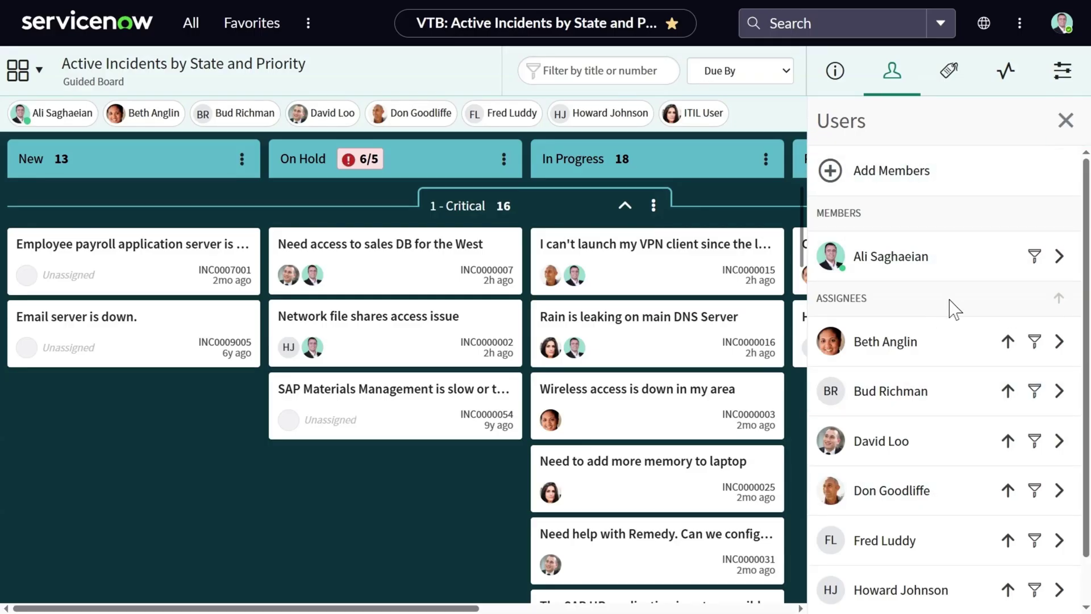
left_click(1008, 342)
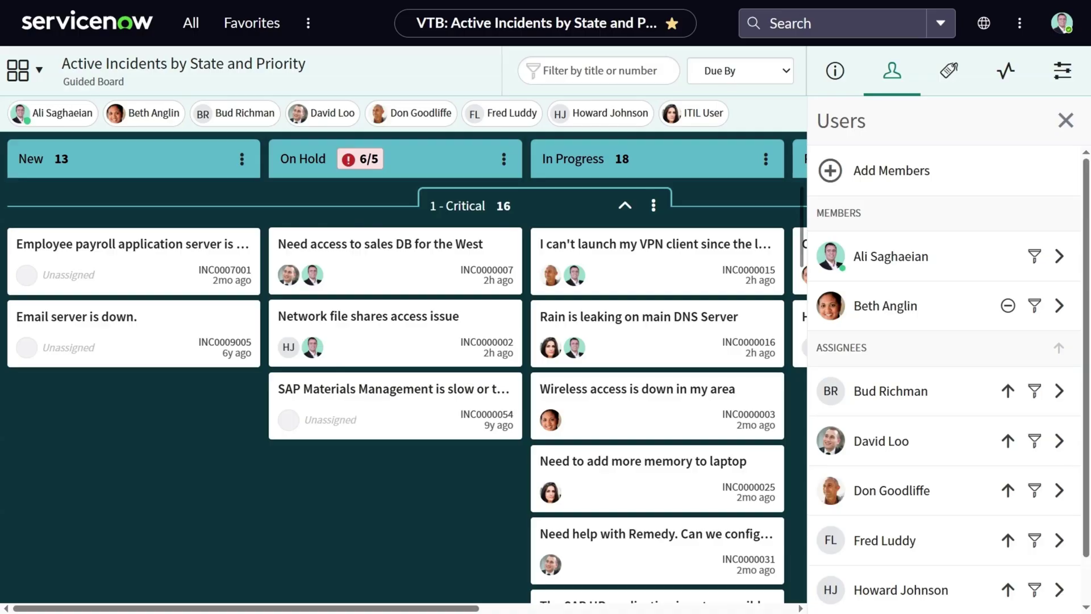
Search for a user by name and add them as a board member.
left_click(891, 180)
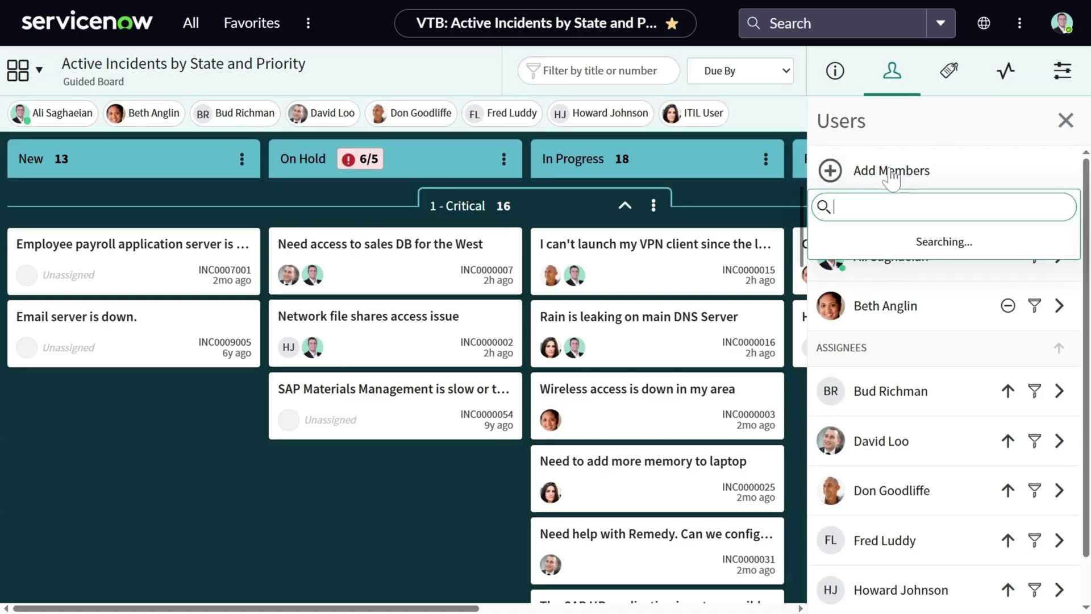
type("Abel")
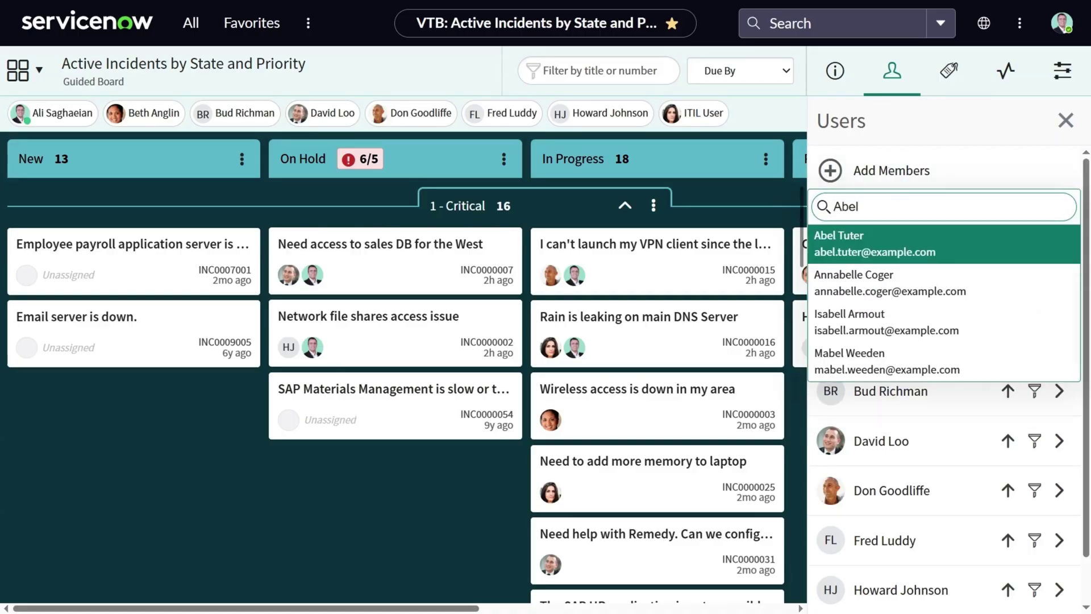
left_click(896, 252)
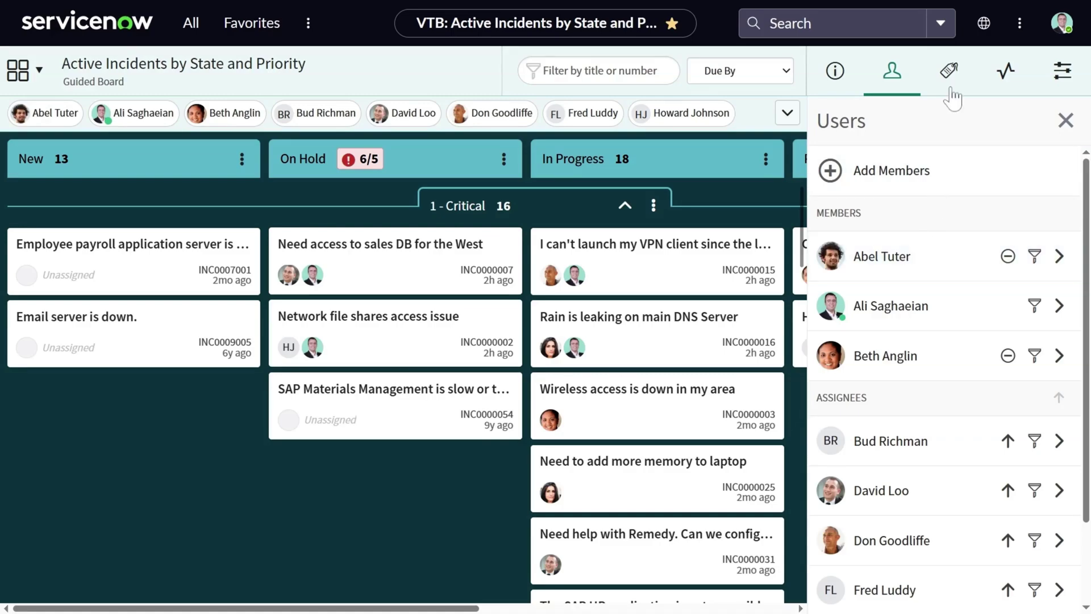
Turn on Show Labels and add an enabled Issue label in the darkest colour.
left_click(952, 89)
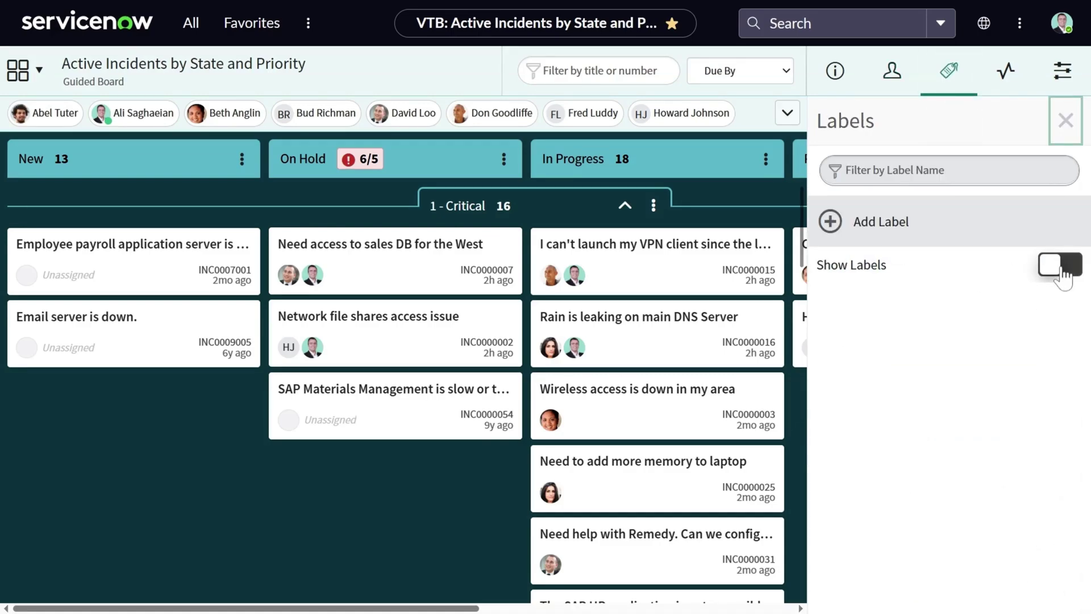
left_click(1062, 274)
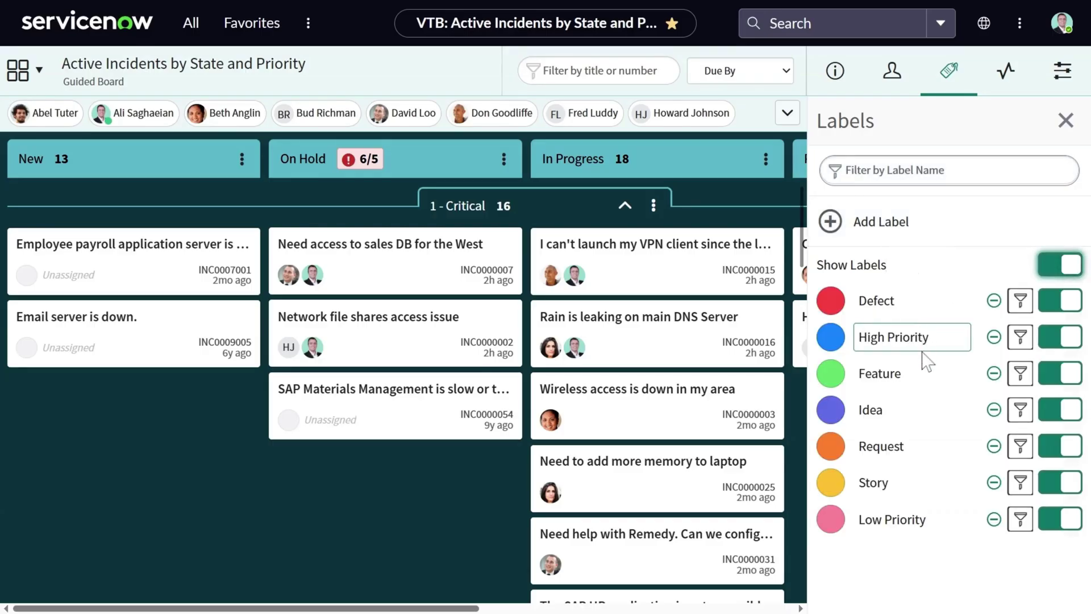
left_click(891, 236)
type("Iss")
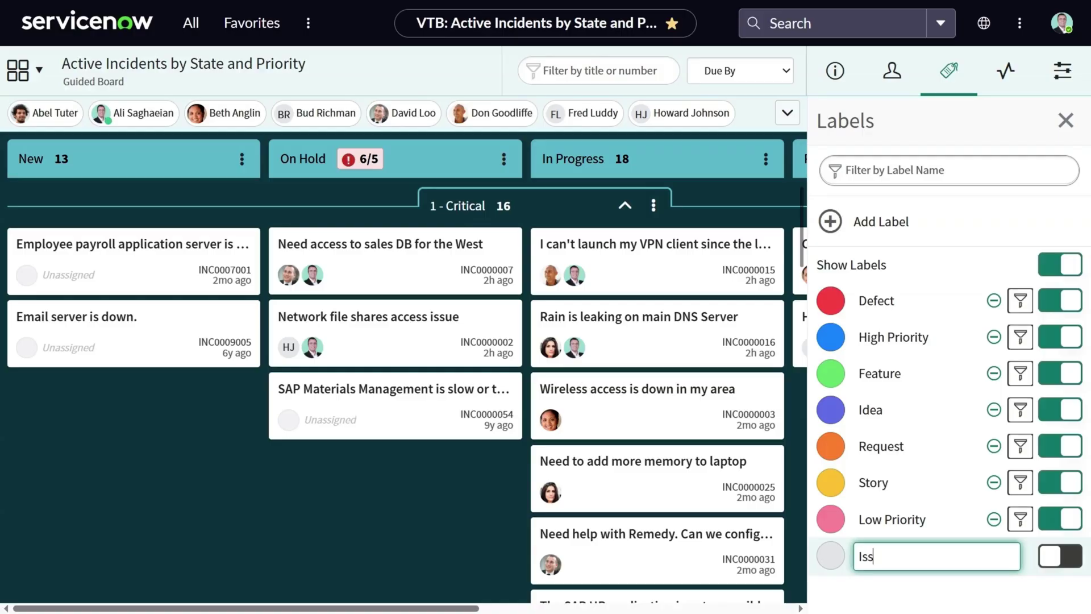
type("ue")
key("Return")
left_click(831, 556)
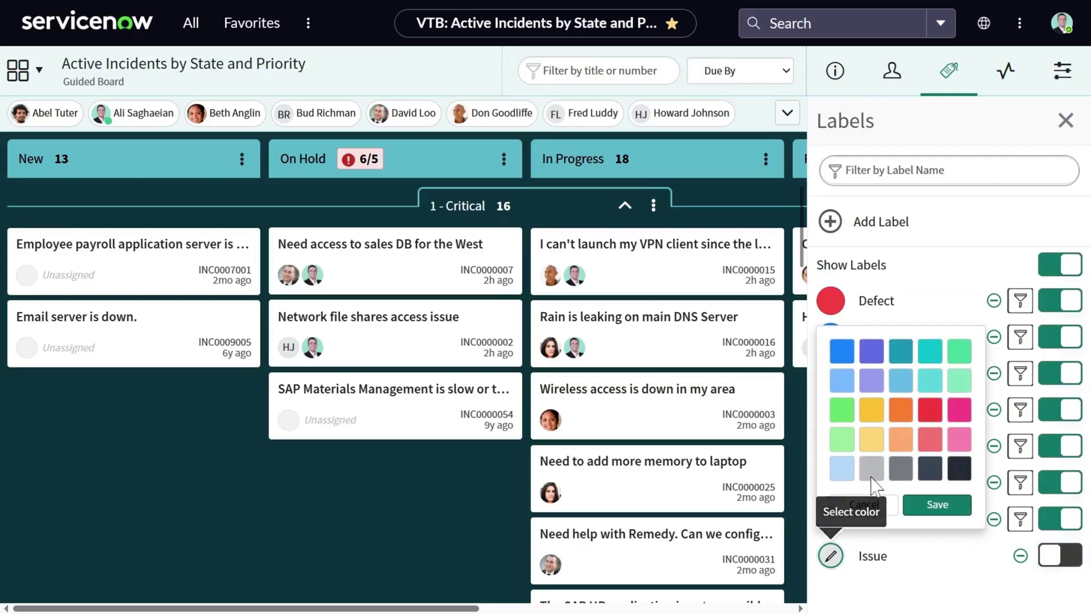
left_click(959, 468)
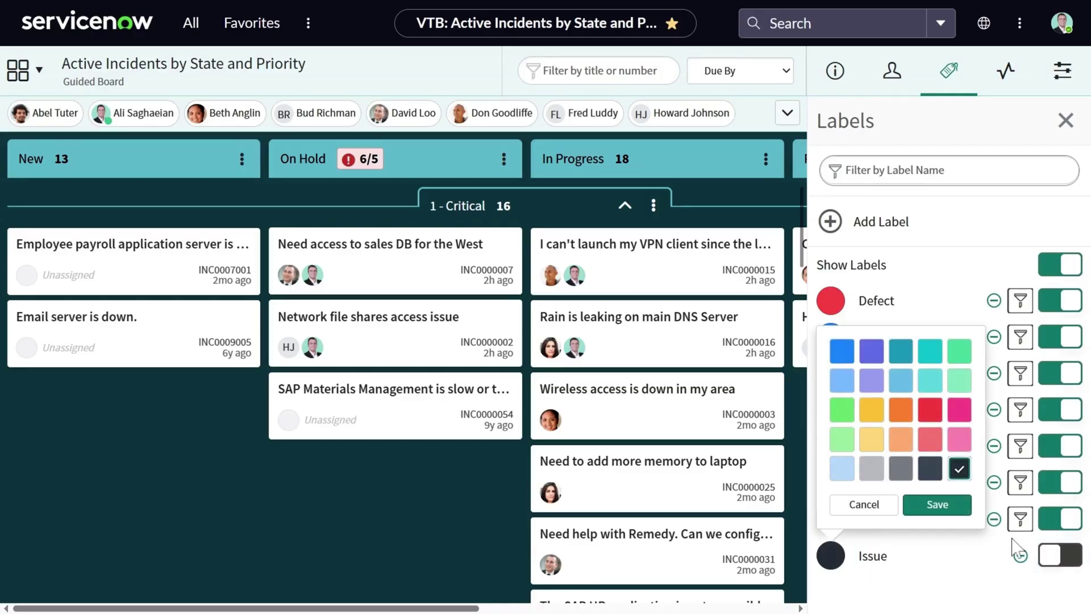
left_click(1057, 557)
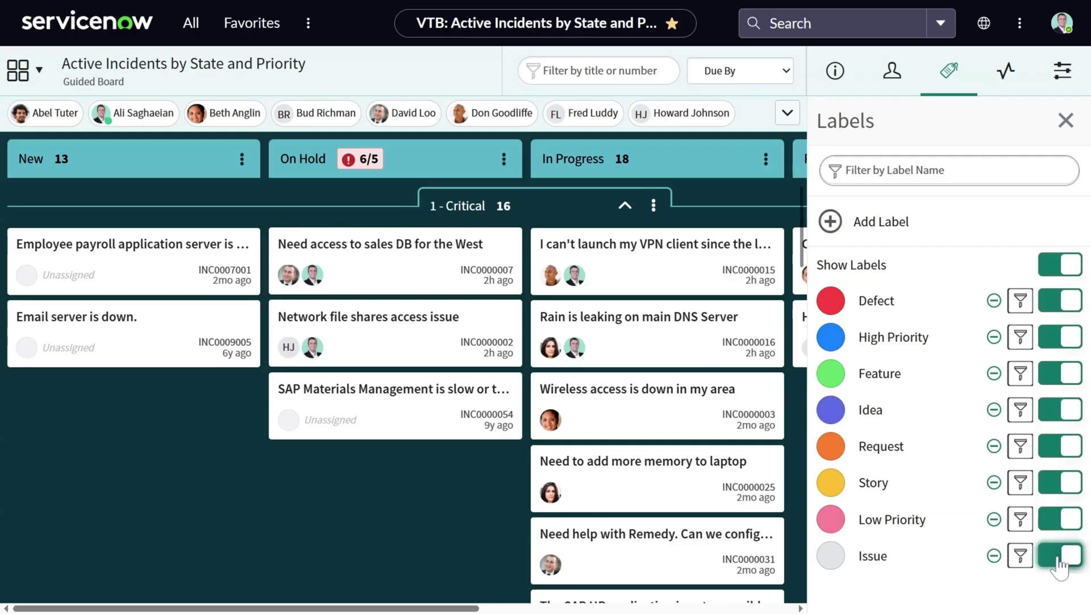
Rename the Idea label to New Idea and switch off the Story label.
left_click(926, 418)
type("New Idea")
key("Return")
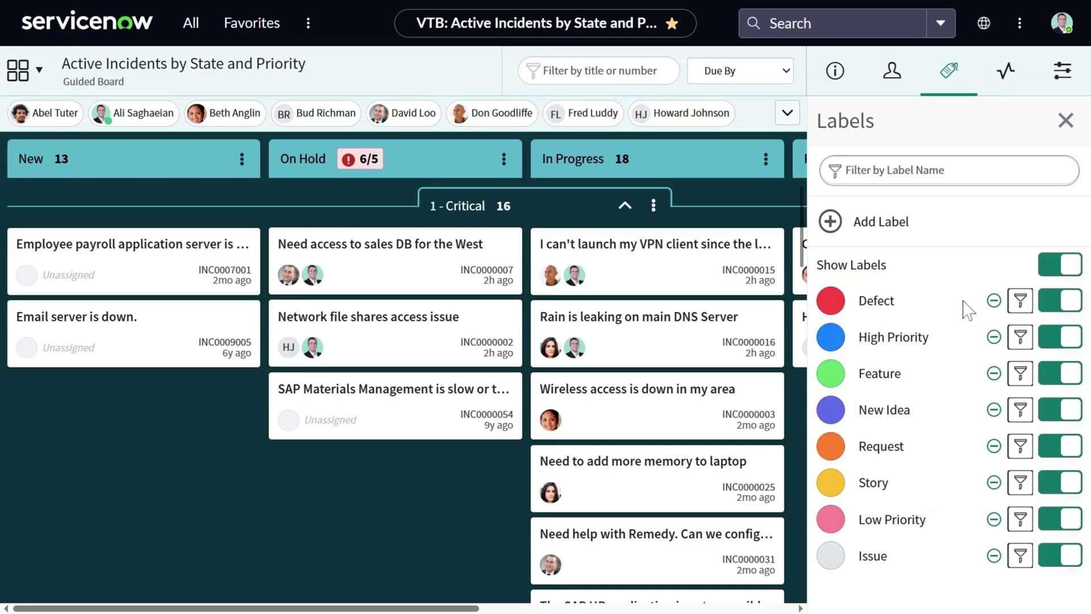
left_click(1058, 375)
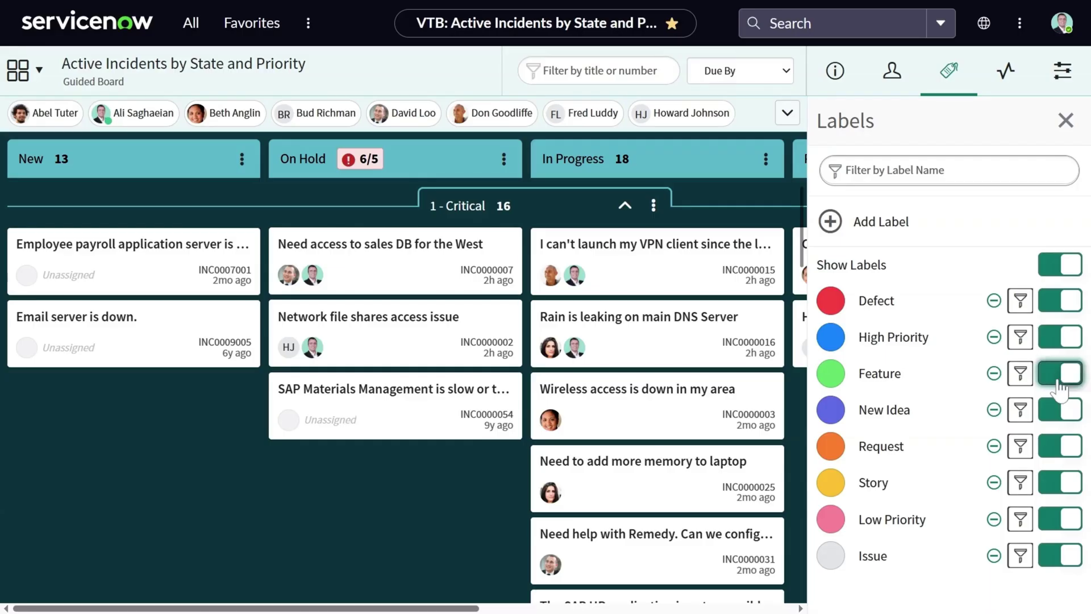
left_click(1060, 482)
left_click(1063, 375)
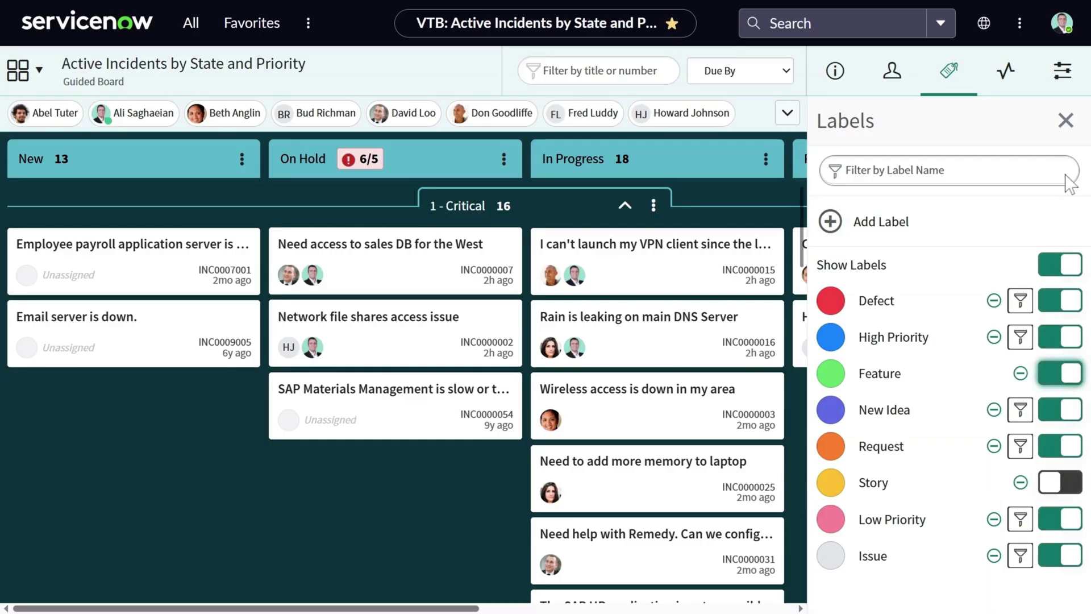
After checking the activity stream, turn off Show User Names and turn on Show SLAs.
left_click(1007, 76)
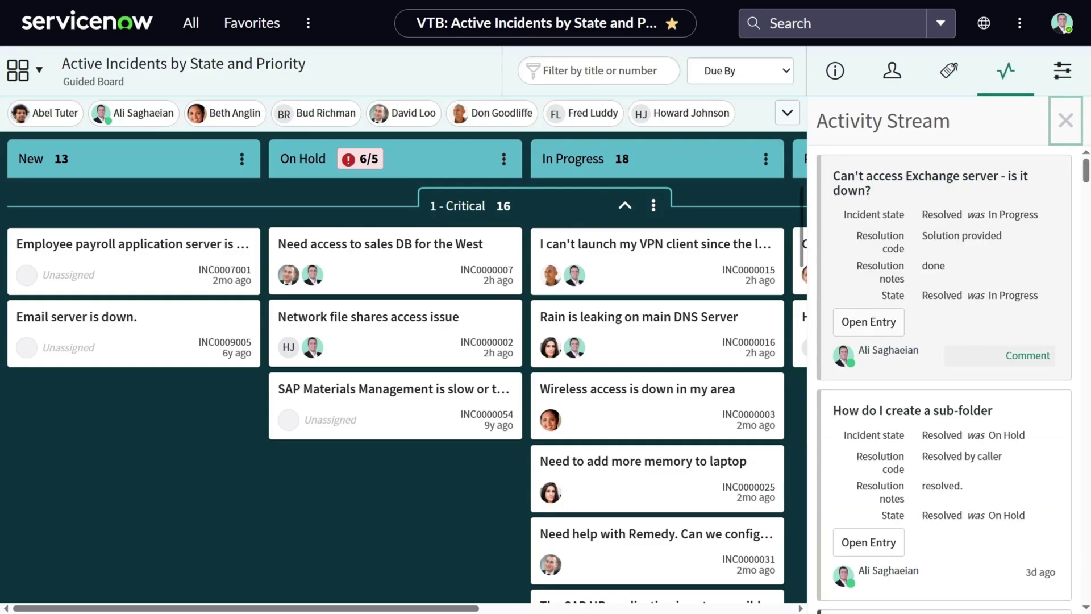
scroll(944, 376, "down", 8)
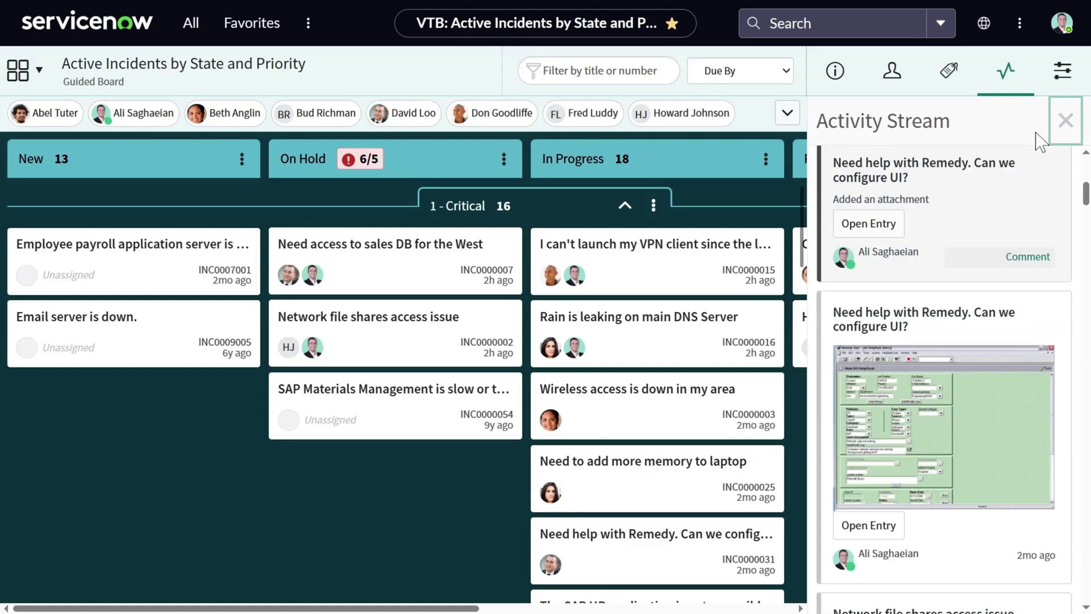
left_click(1061, 78)
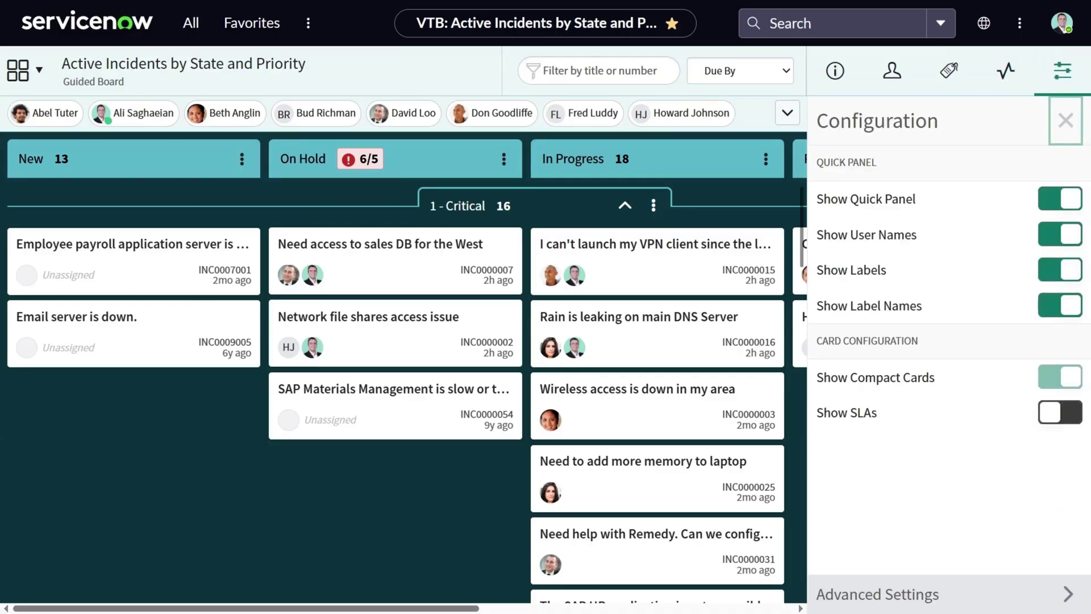
left_click(1068, 235)
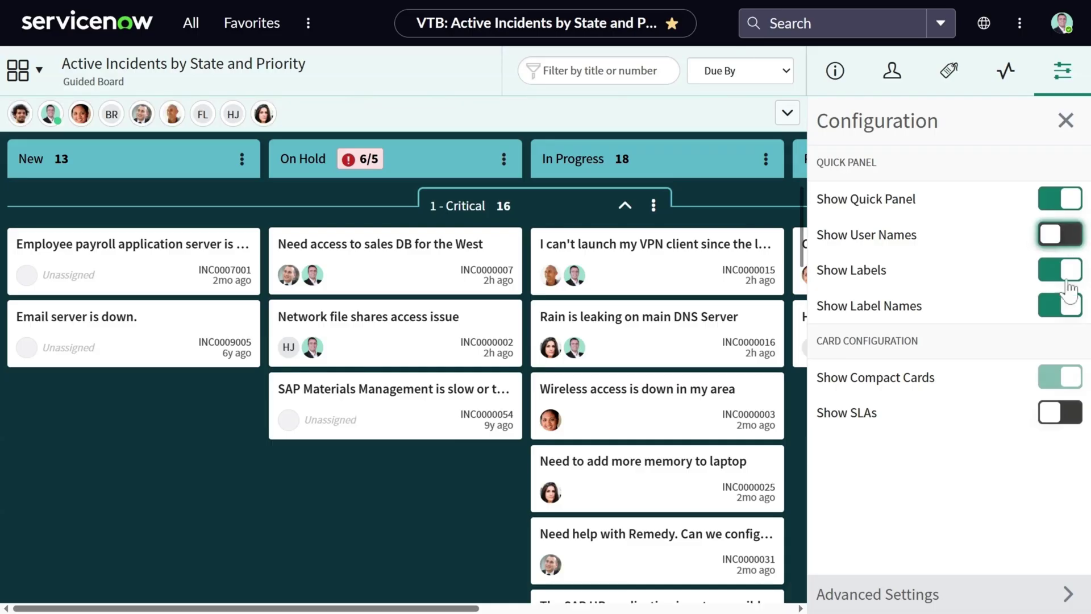
left_click(1059, 413)
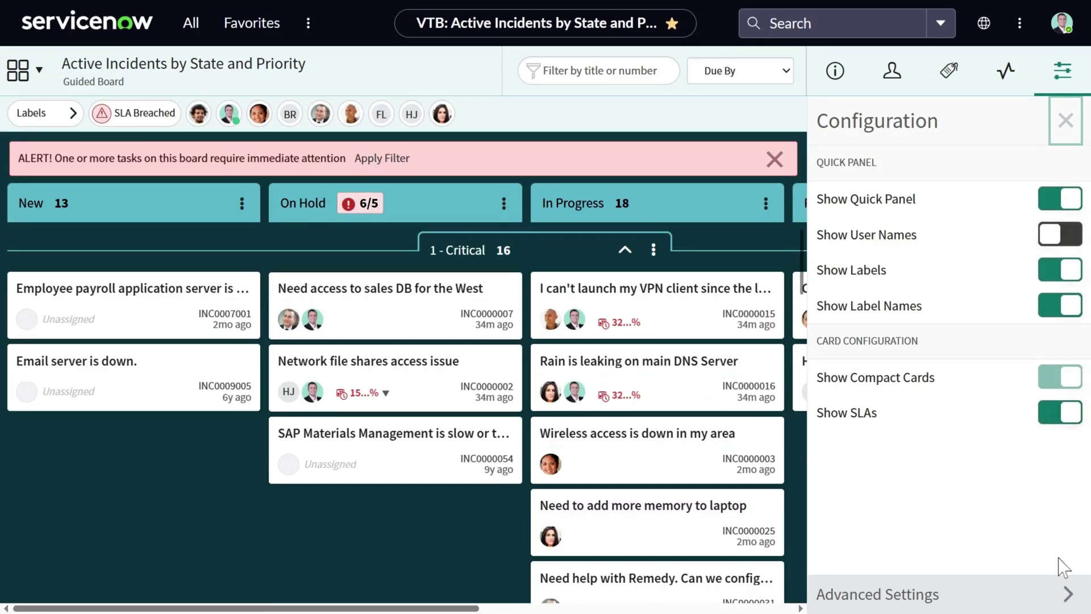
In Advanced Settings, apply the light blue sky pastel theme and include the Canceled lane.
left_click(1069, 594)
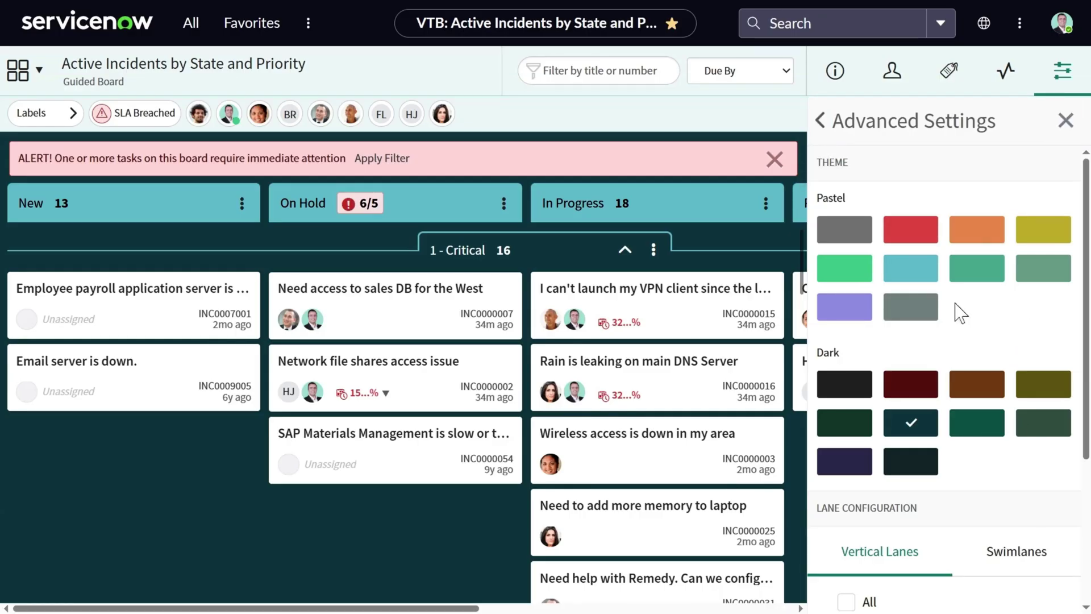
left_click(919, 278)
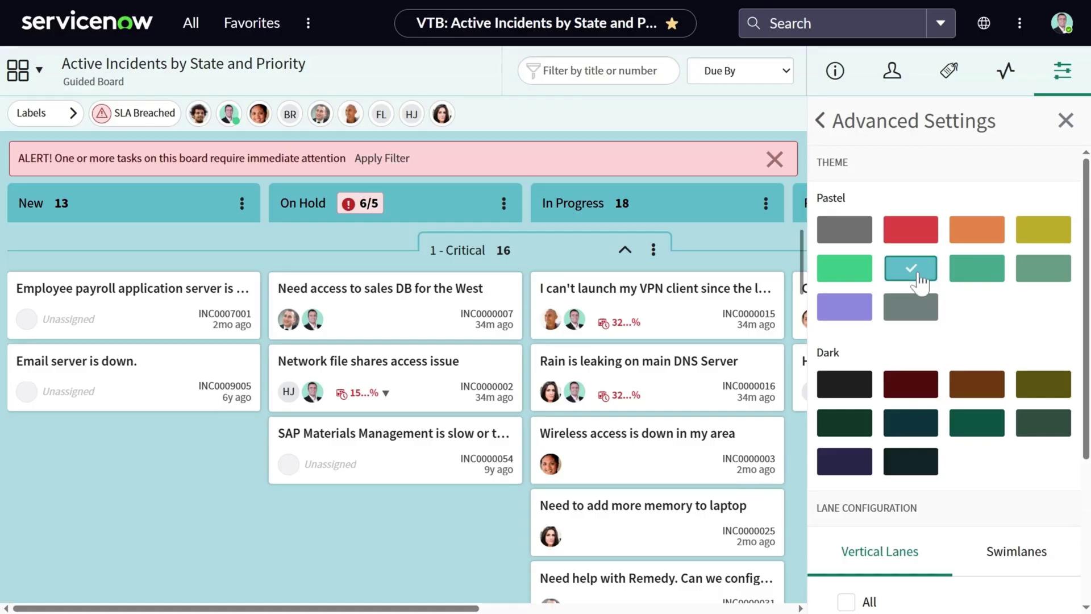
scroll(919, 278, "down", 3)
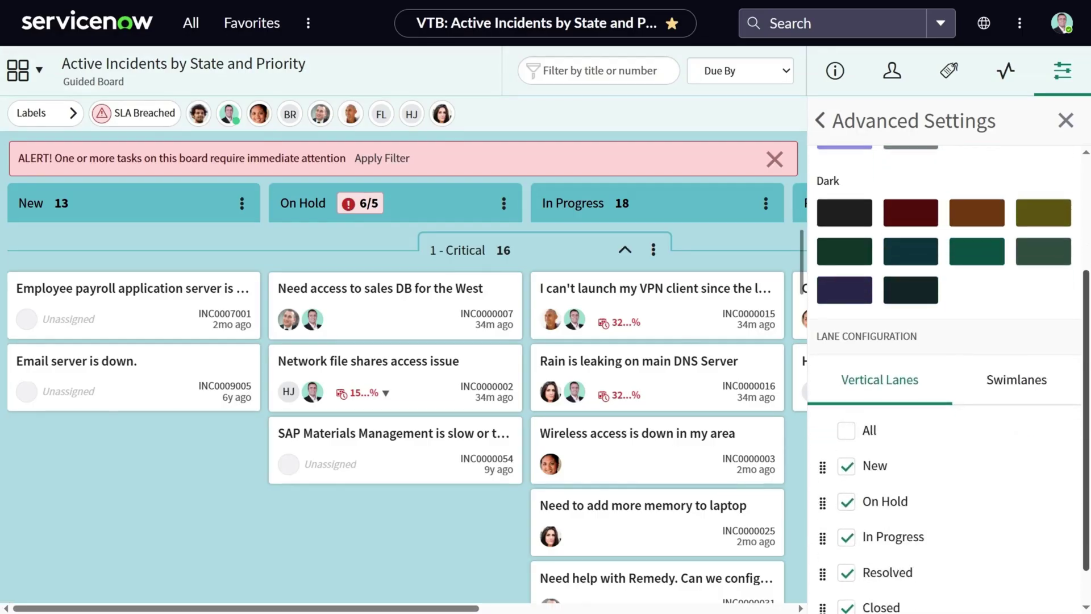
scroll(944, 375, "down", 1)
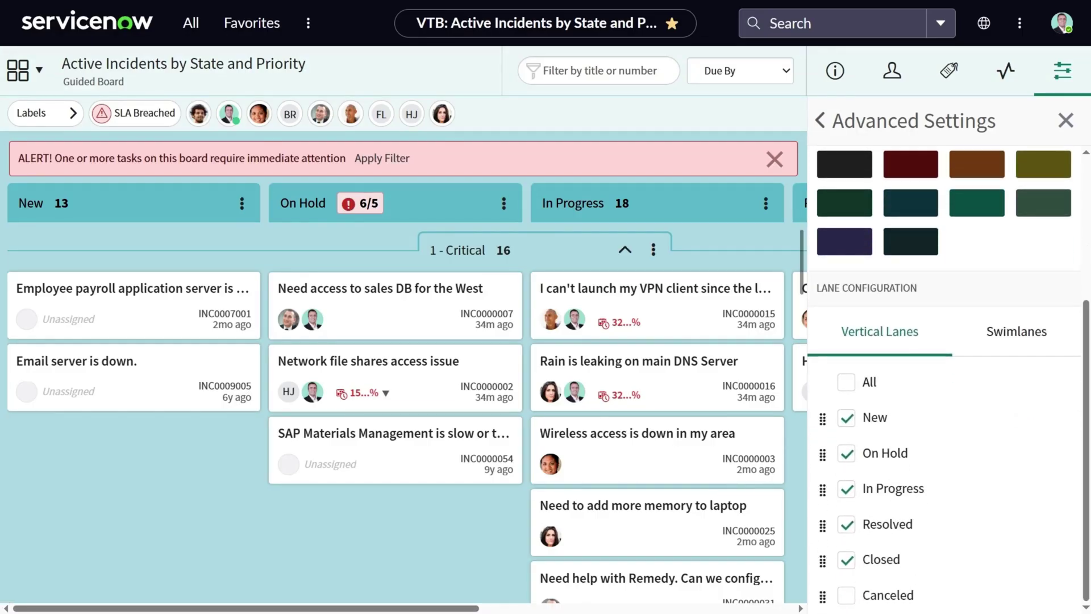
left_click(846, 595)
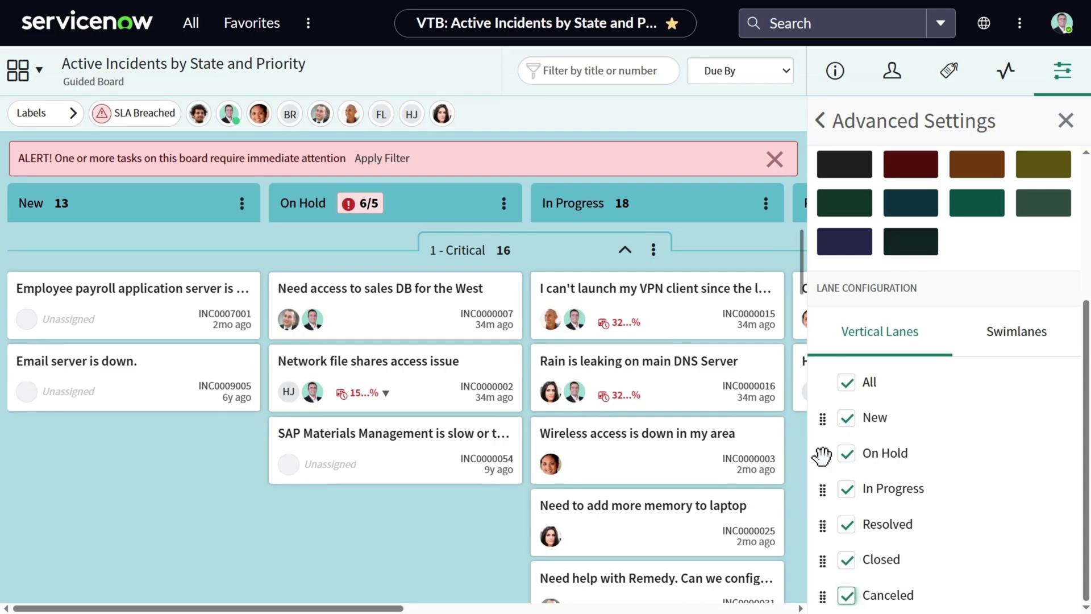
Move the On Hold lane after In Progress, leaving swimlanes unchanged.
left_click_drag(821, 455, 821, 497)
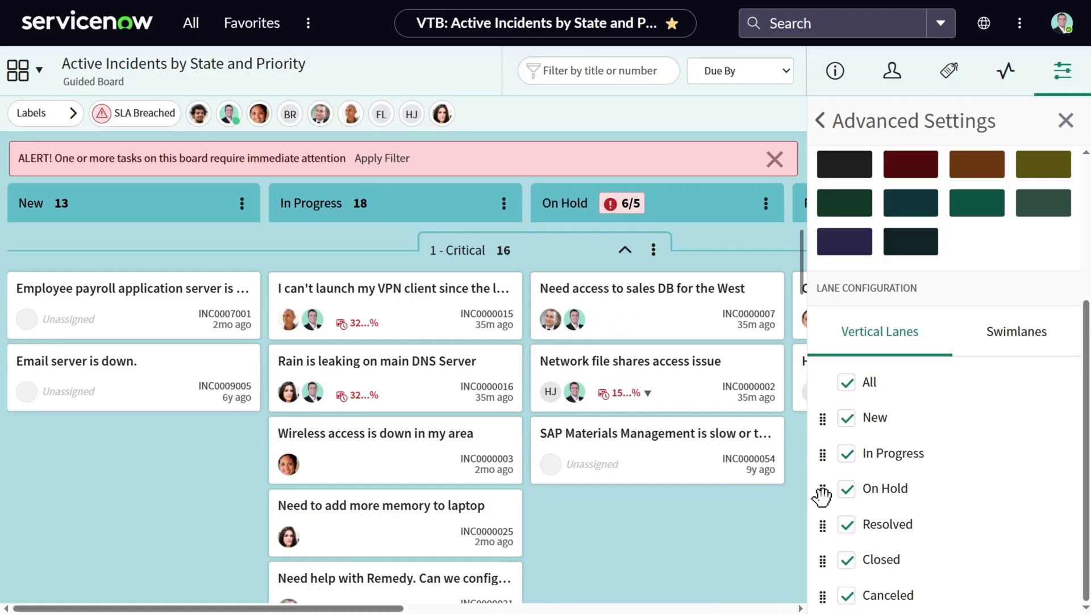
left_click(1017, 335)
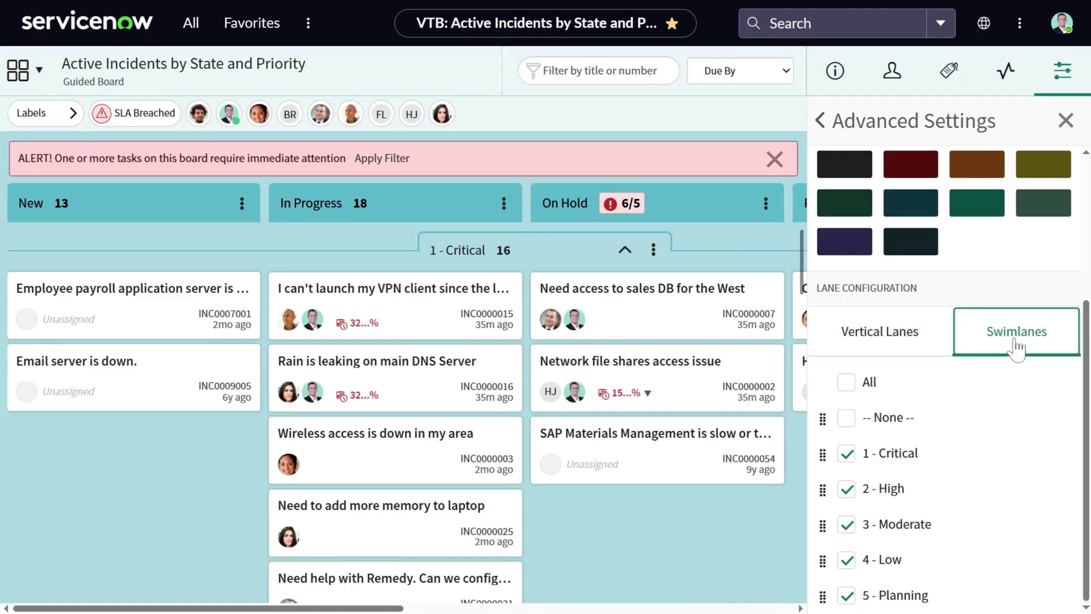
left_click(846, 418)
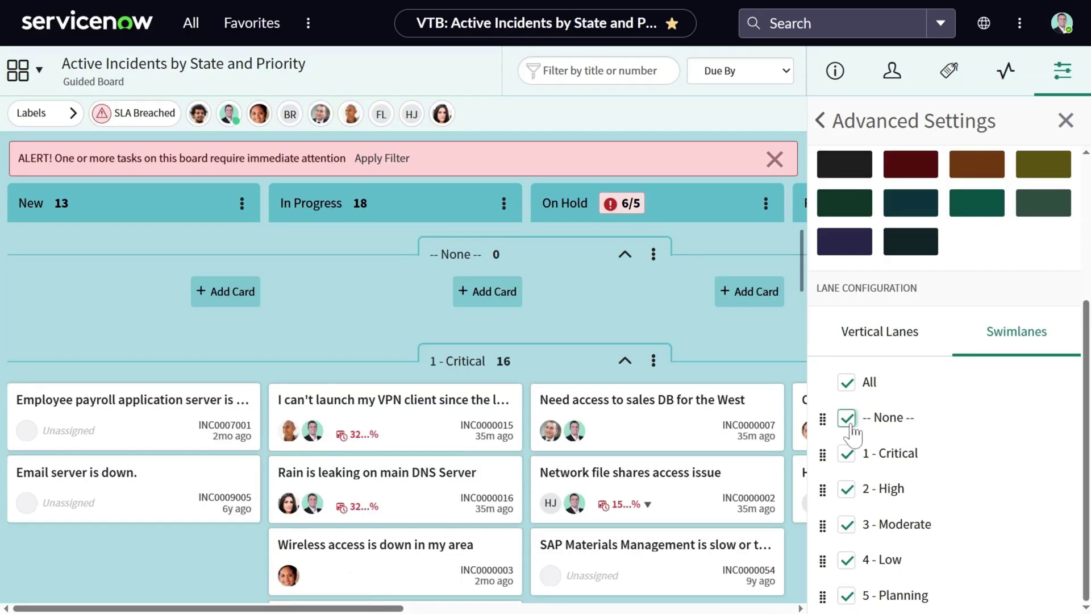
left_click(846, 418)
left_click(1065, 121)
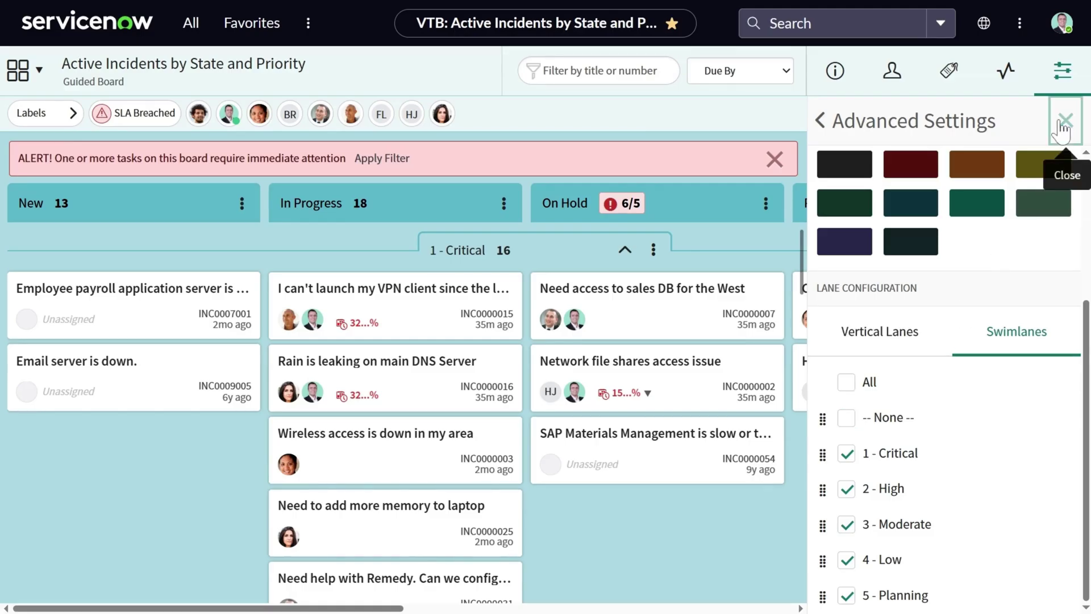